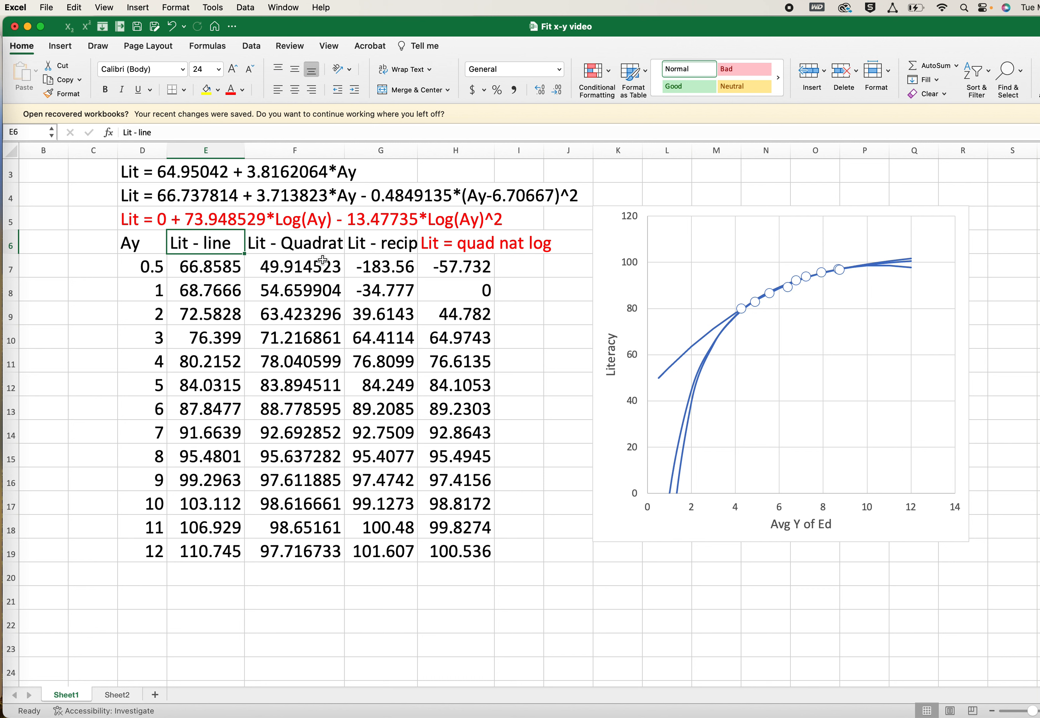
# Review the model column headings, the Literacy chart and the existing Ay rows of the prediction table
pyautogui.click(310, 246)
pyautogui.click(380, 249)
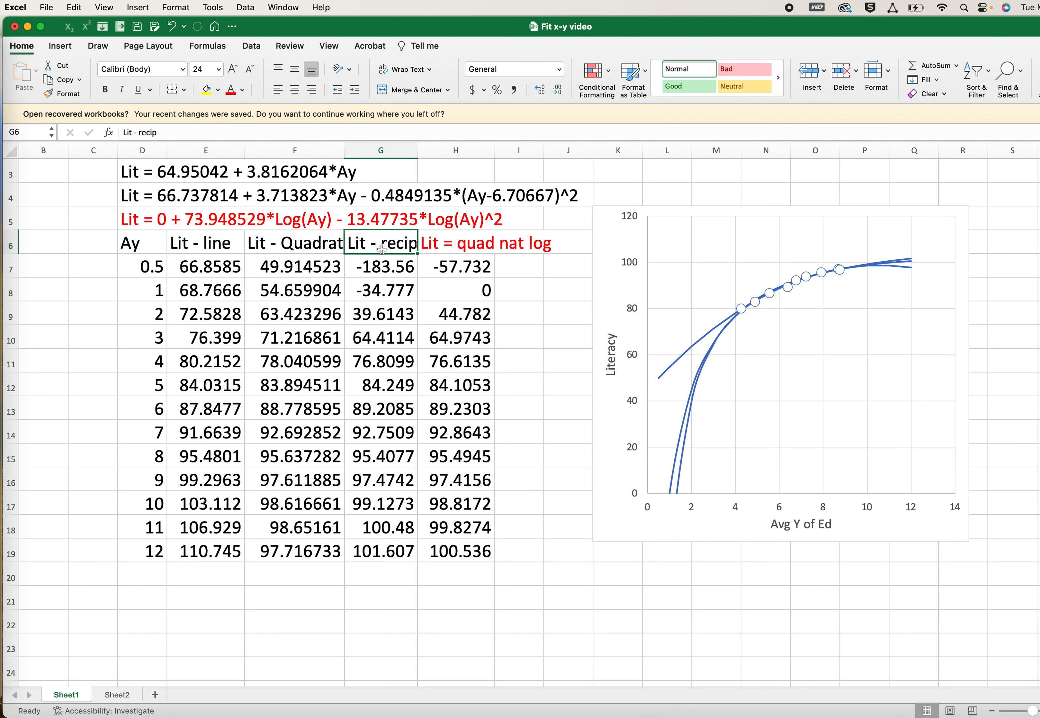
pyautogui.click(474, 243)
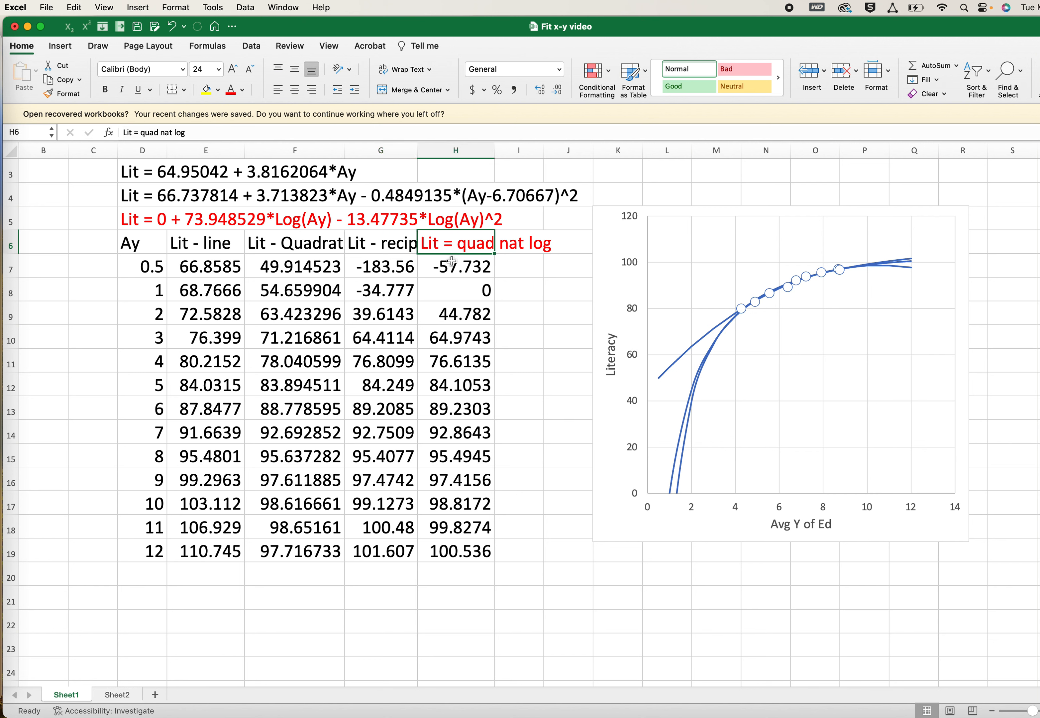
pyautogui.click(719, 401)
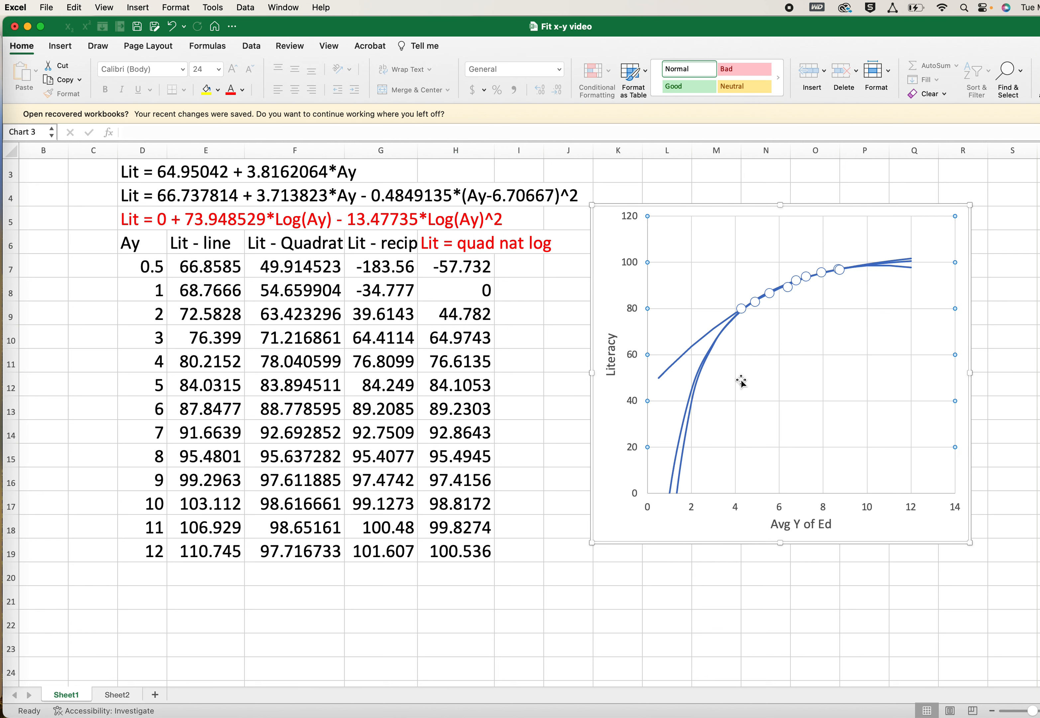
pyautogui.click(755, 310)
pyautogui.click(519, 448)
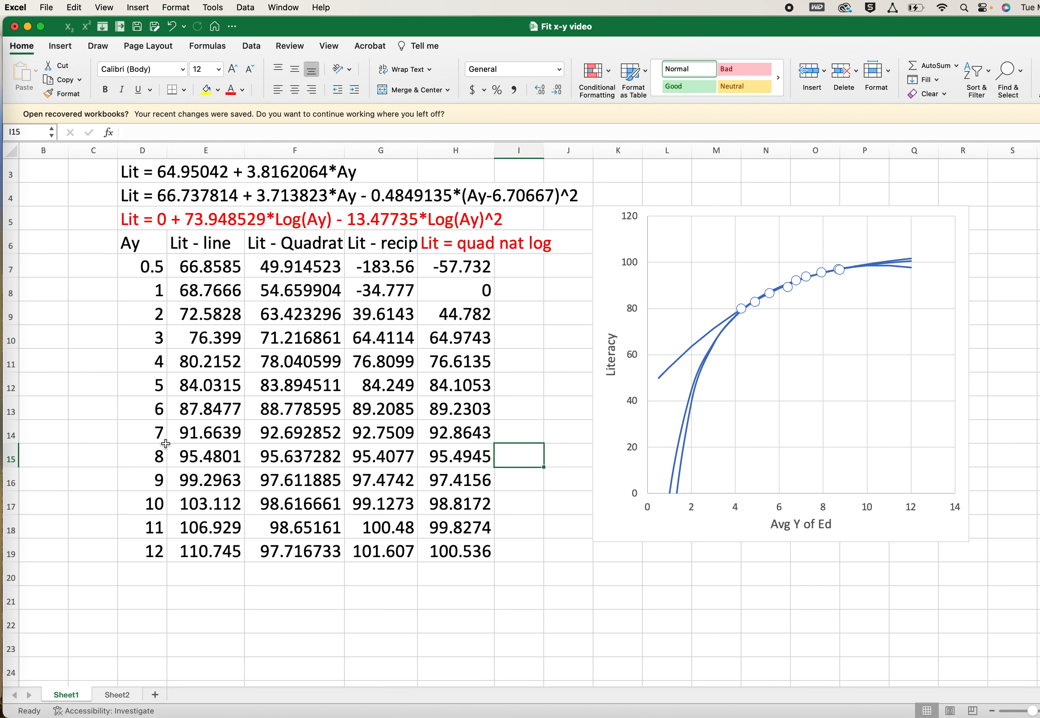
pyautogui.click(155, 572)
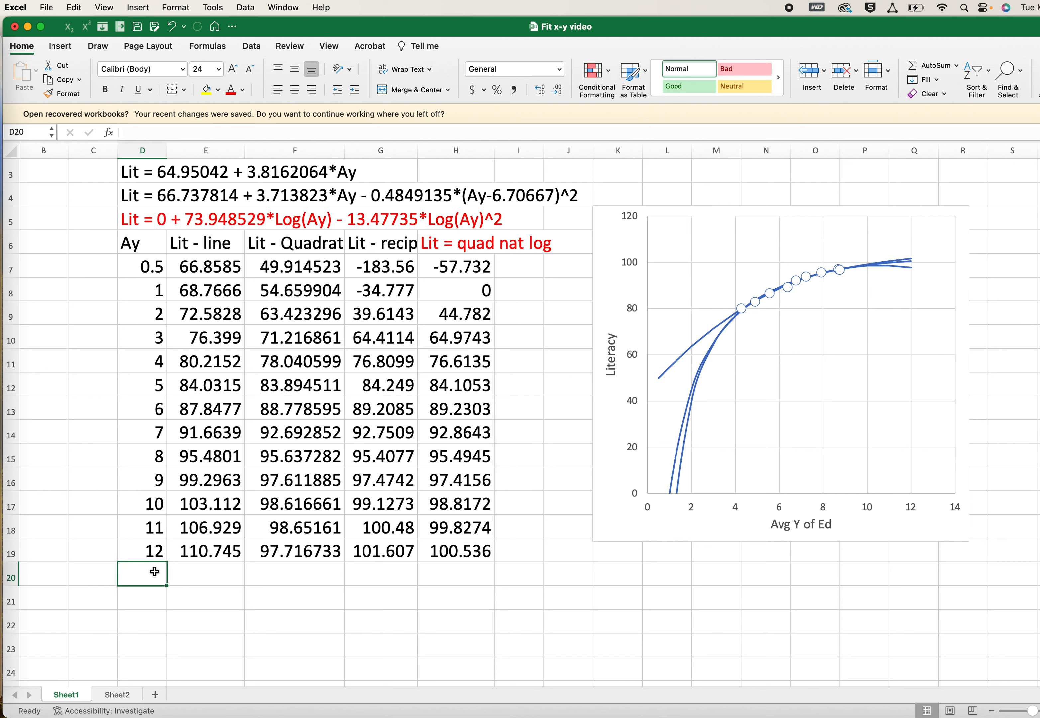
pyautogui.moveTo(473, 556); pyautogui.dragTo(145, 553)
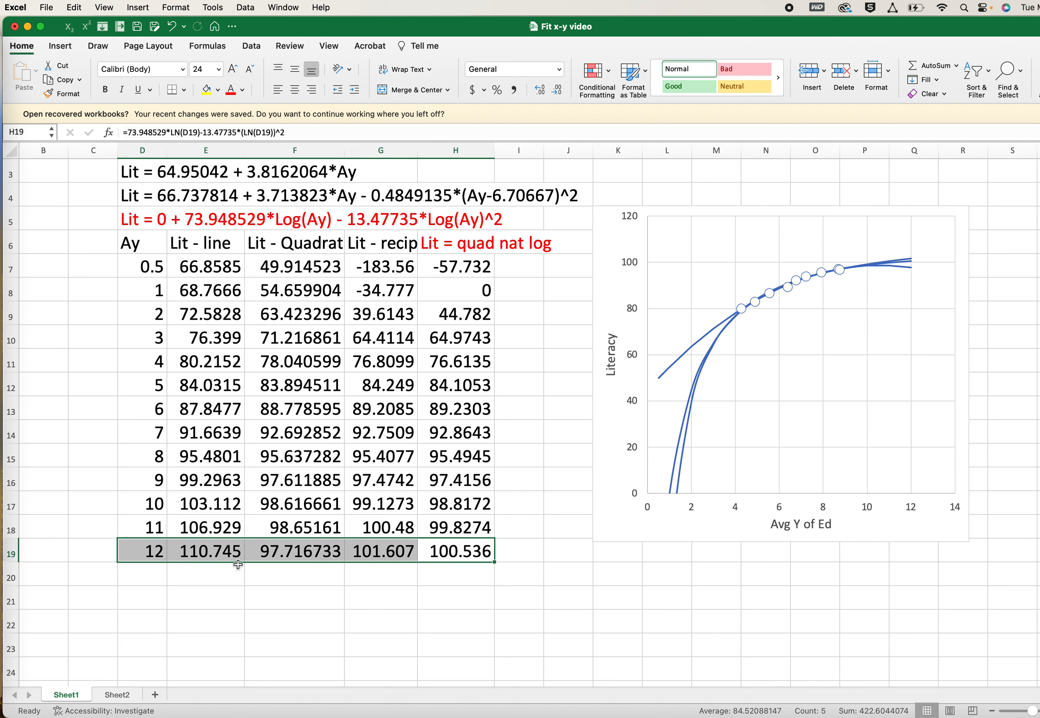
pyautogui.click(157, 457)
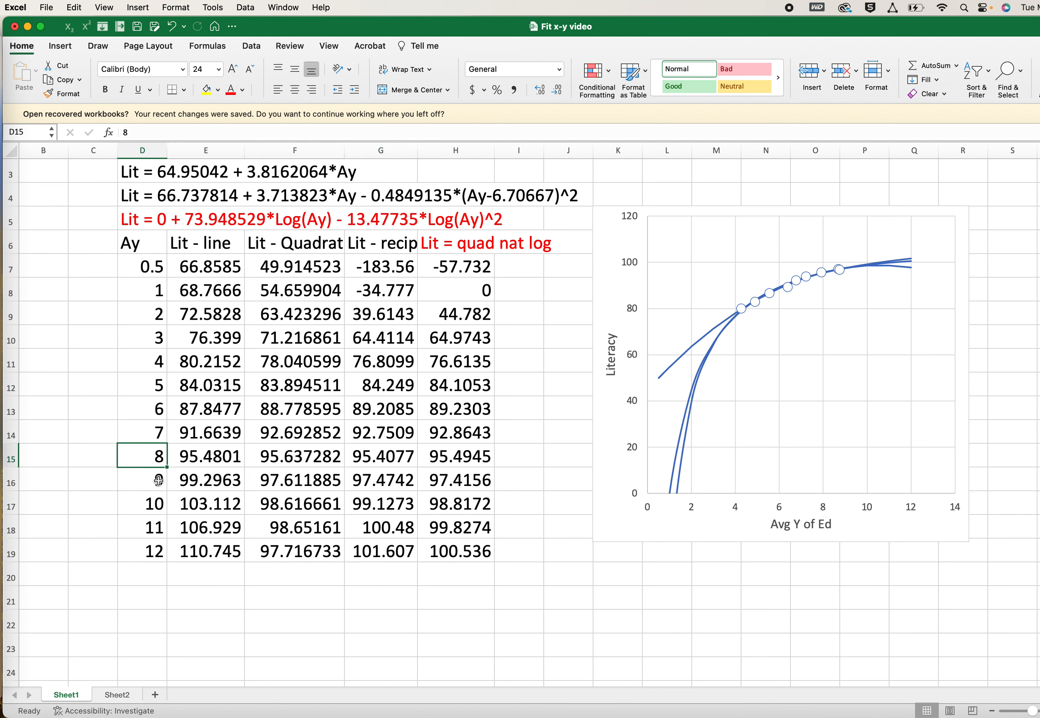
# Add a new Ay value of 8.5 in cell D20, directly below the prediction table
pyautogui.click(147, 567)
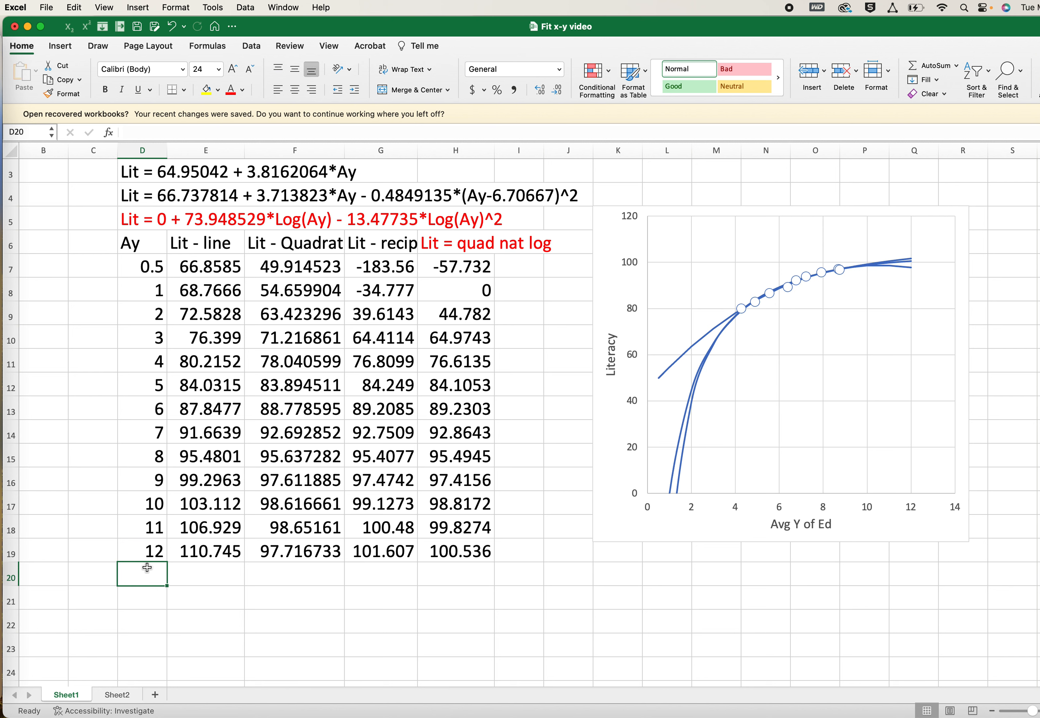
pyautogui.write('8.5')
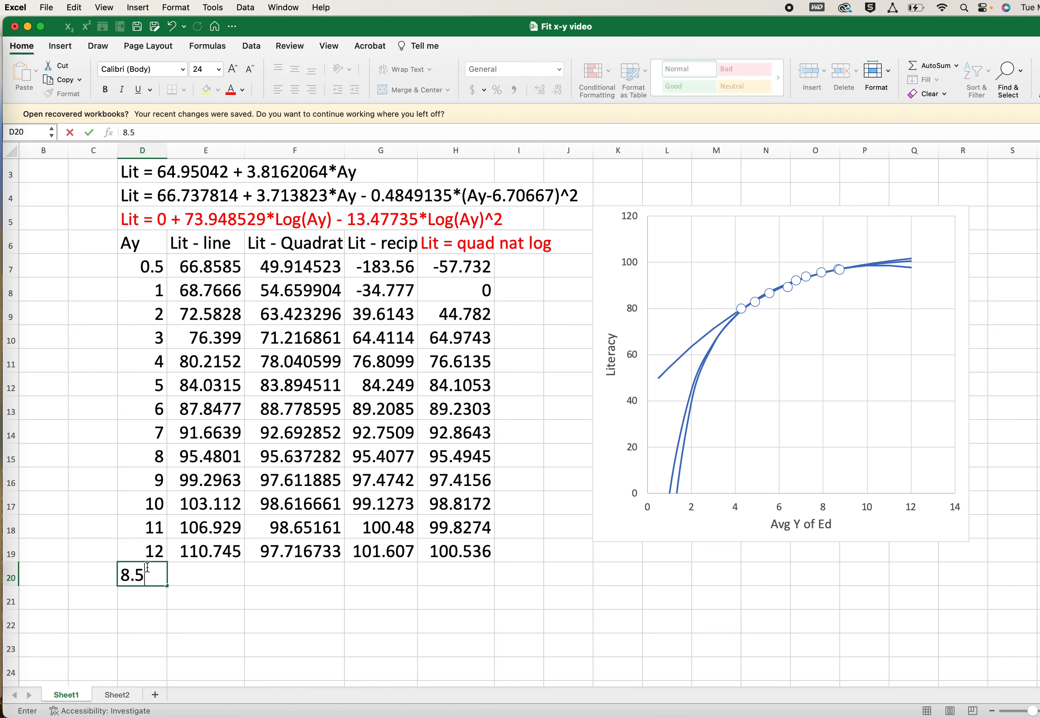
pyautogui.press('Return')
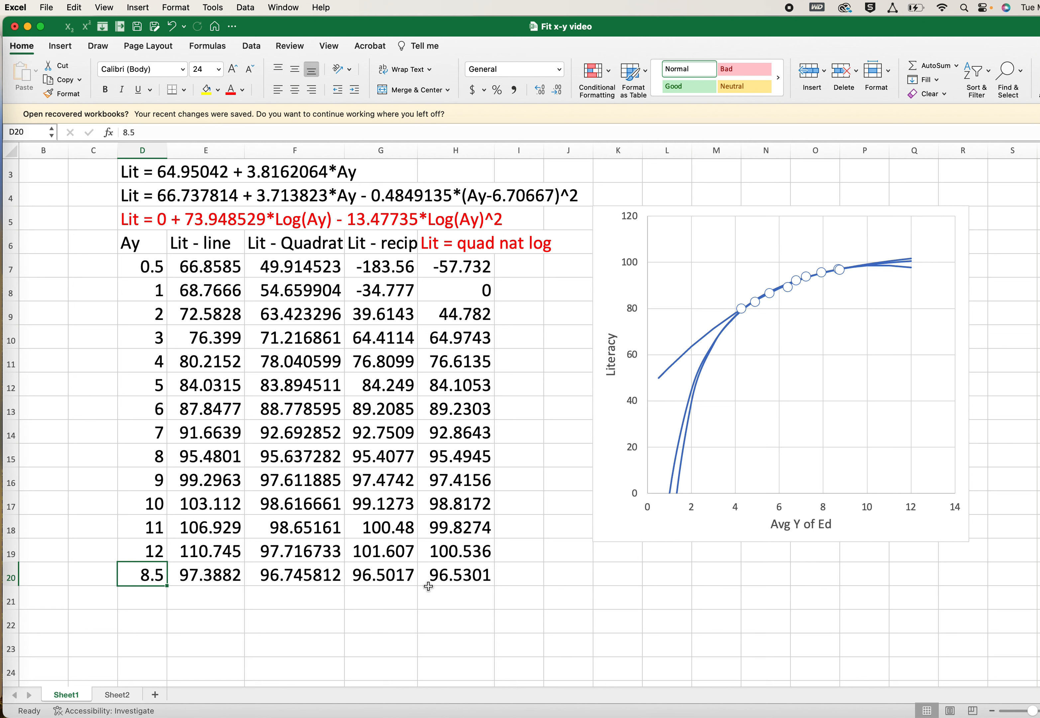
# Inspect the quadratic natural log formula in H20 and the quadratic formula in F20 without changing them
pyautogui.click(448, 575)
pyautogui.click(243, 133)
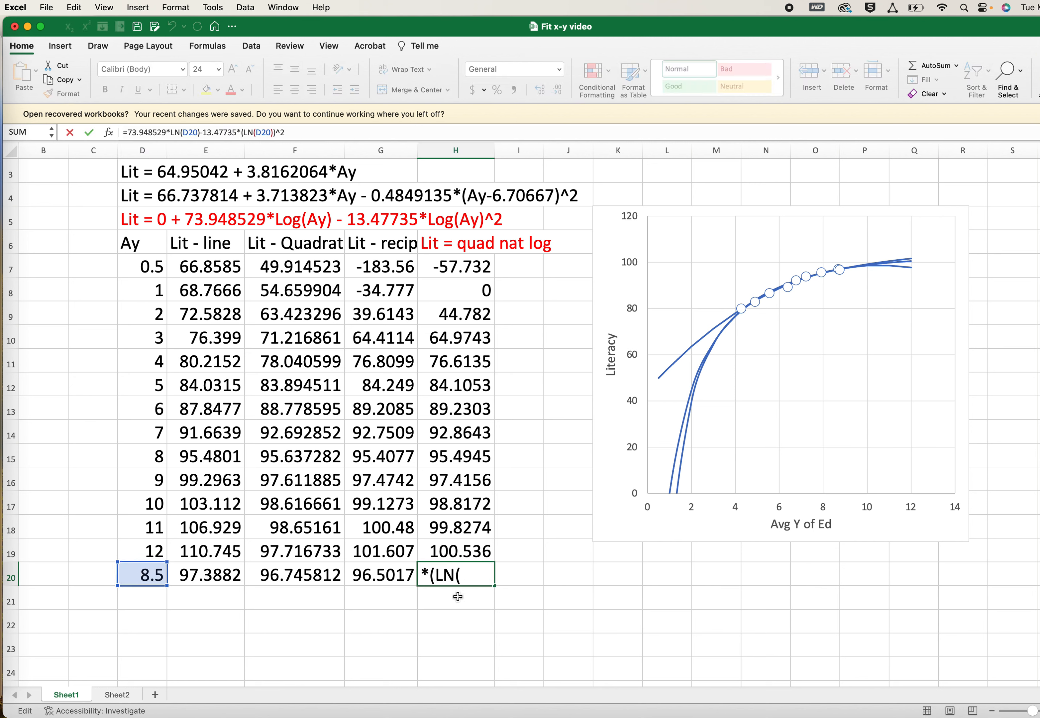
pyautogui.press('Escape')
pyautogui.click(299, 576)
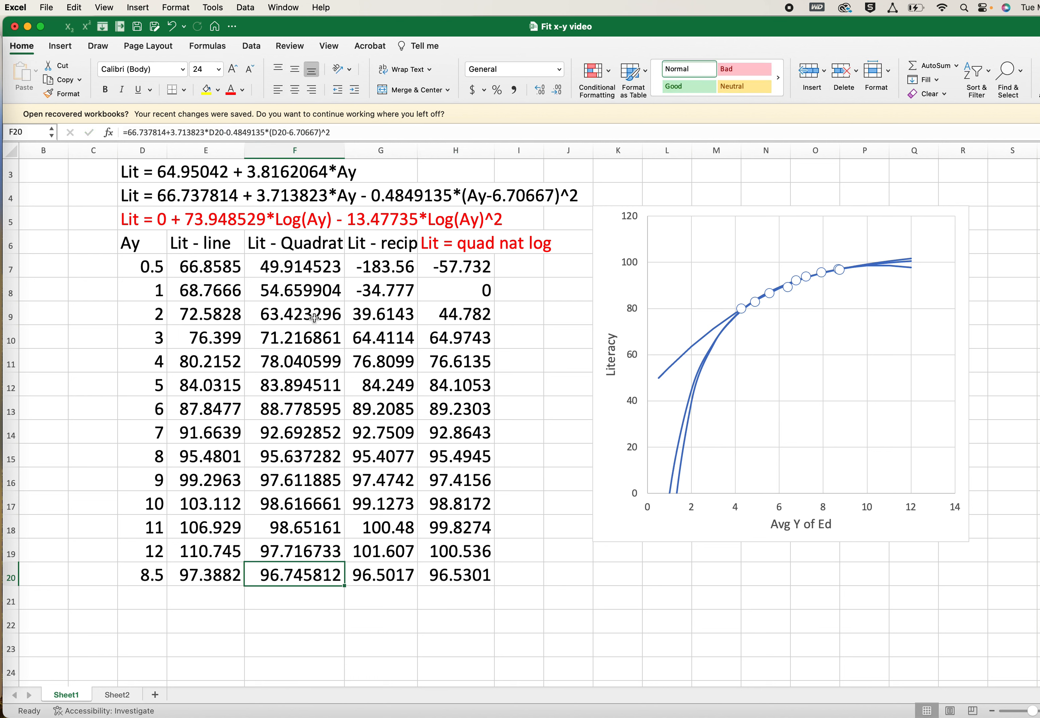
pyautogui.click(240, 132)
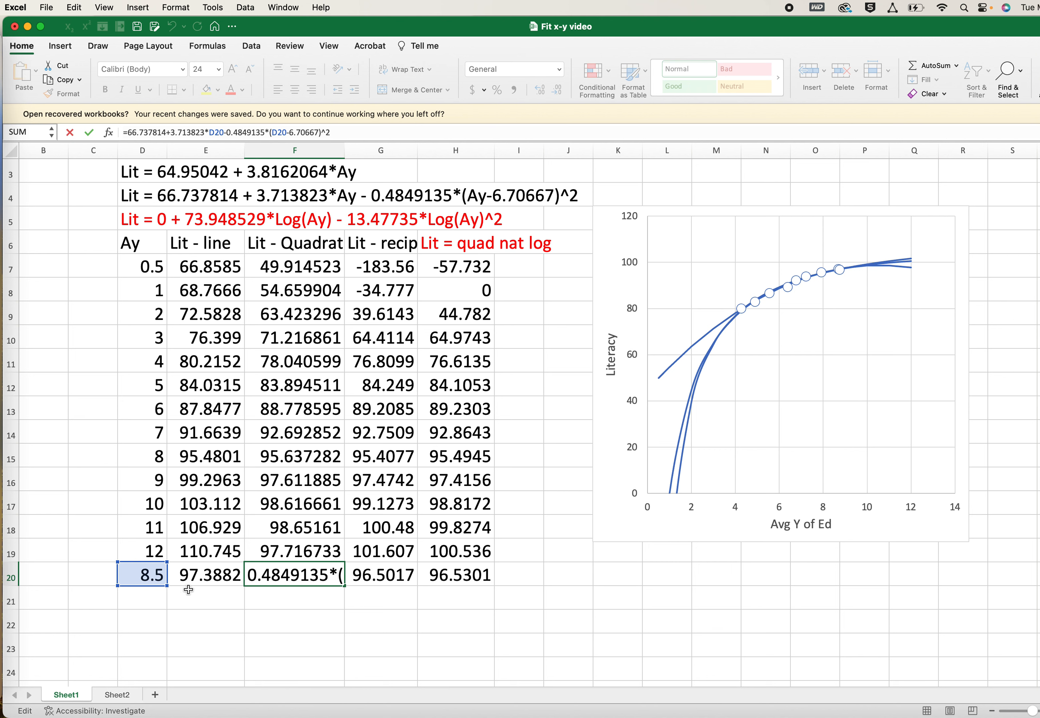
pyautogui.press('Escape')
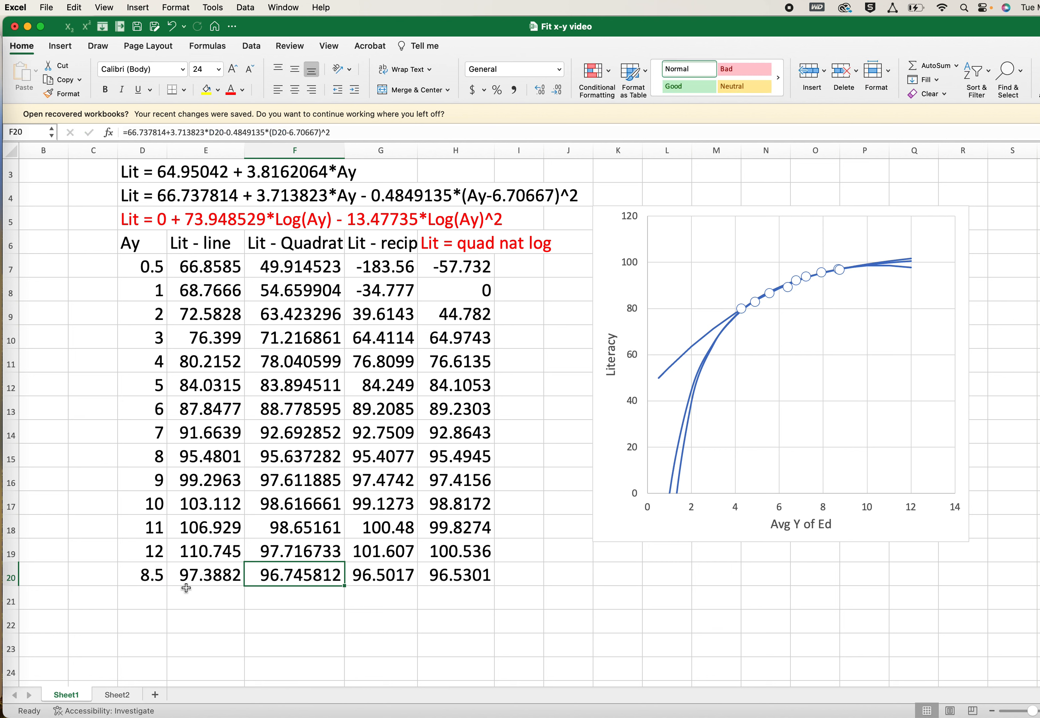
# Change the Ay value in D20 to 7.4 and check the quadratic natural log prediction in H20
pyautogui.click(153, 576)
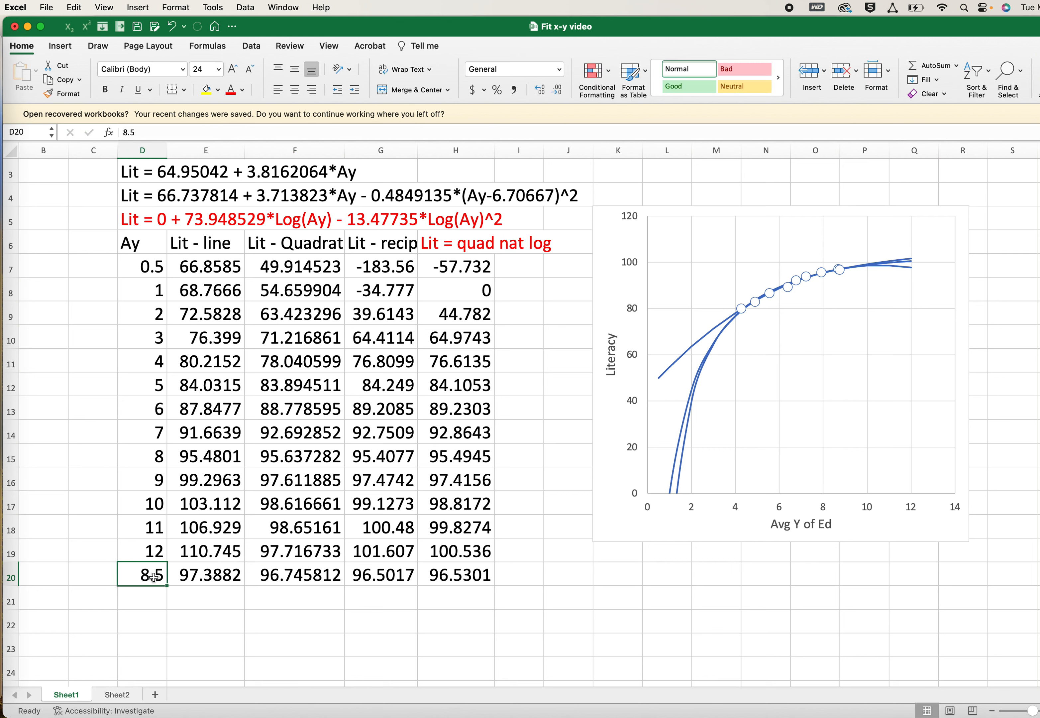
pyautogui.write('7.4')
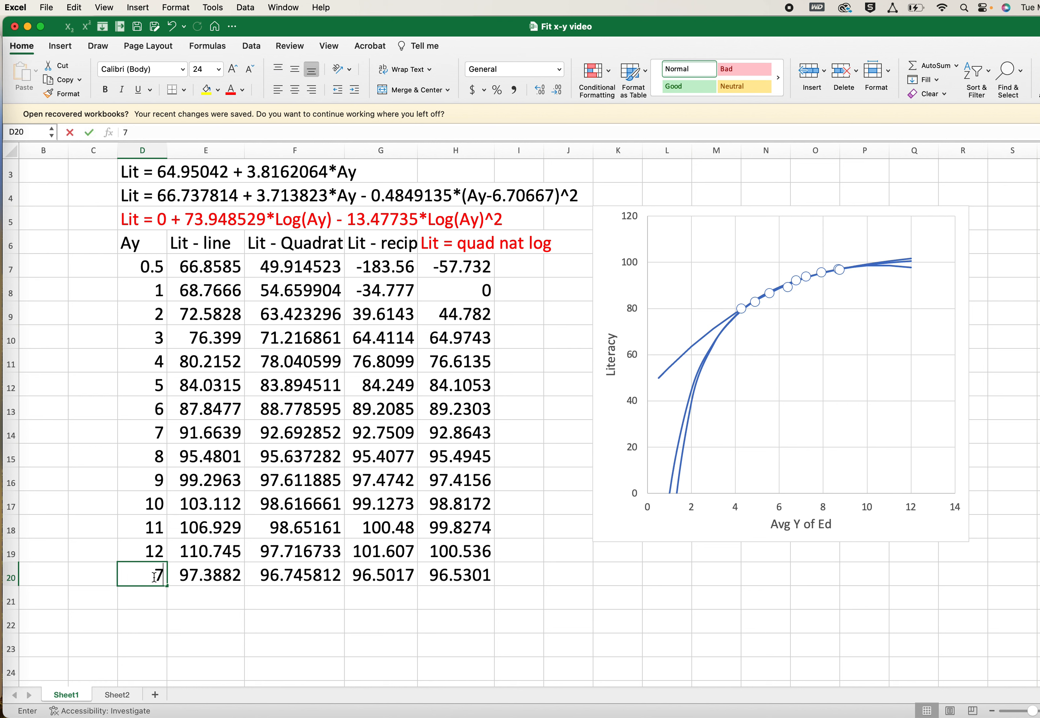
pyautogui.press('Return')
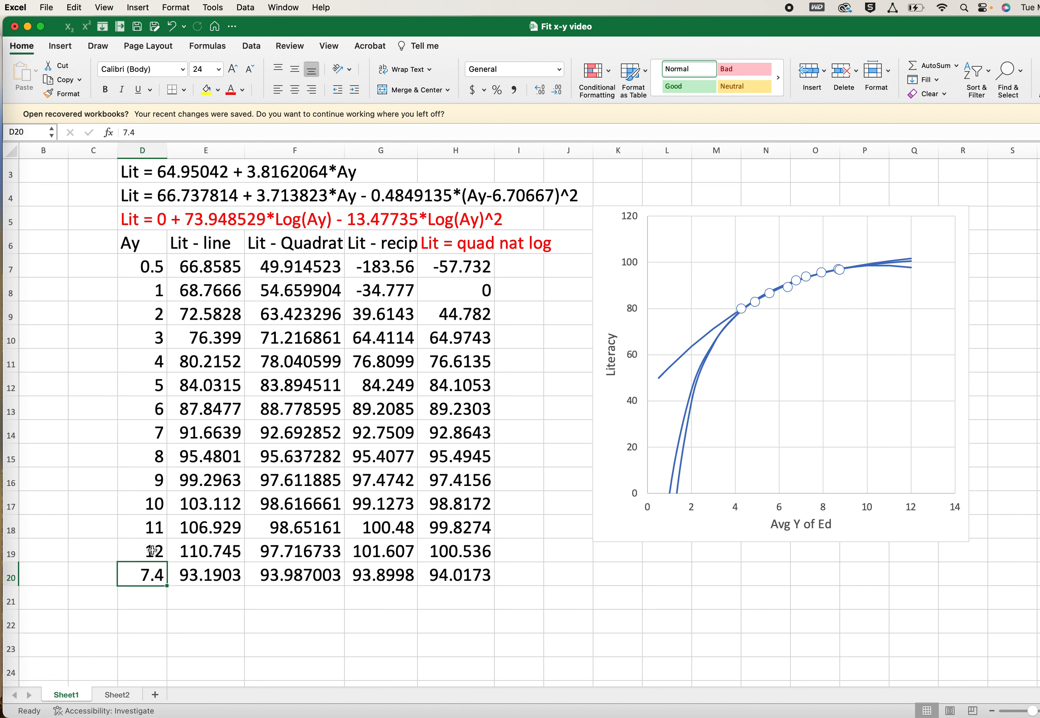
pyautogui.click(450, 575)
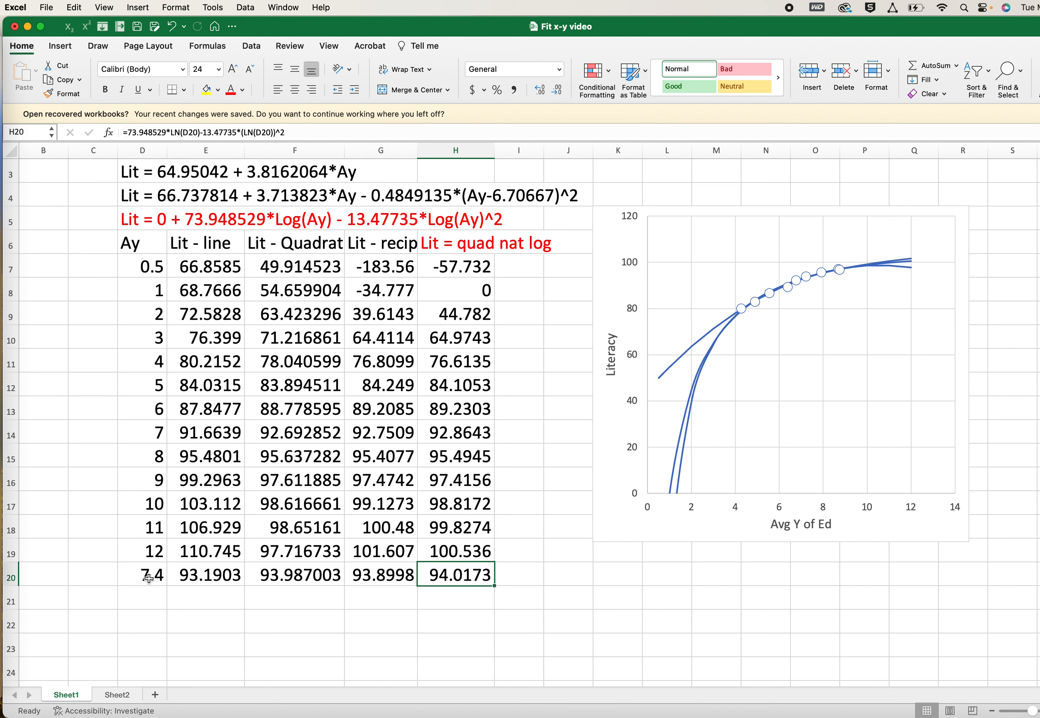
# Add another Ay value of 5.5 in cell D21 to extend the prediction table by one row
pyautogui.click(152, 589)
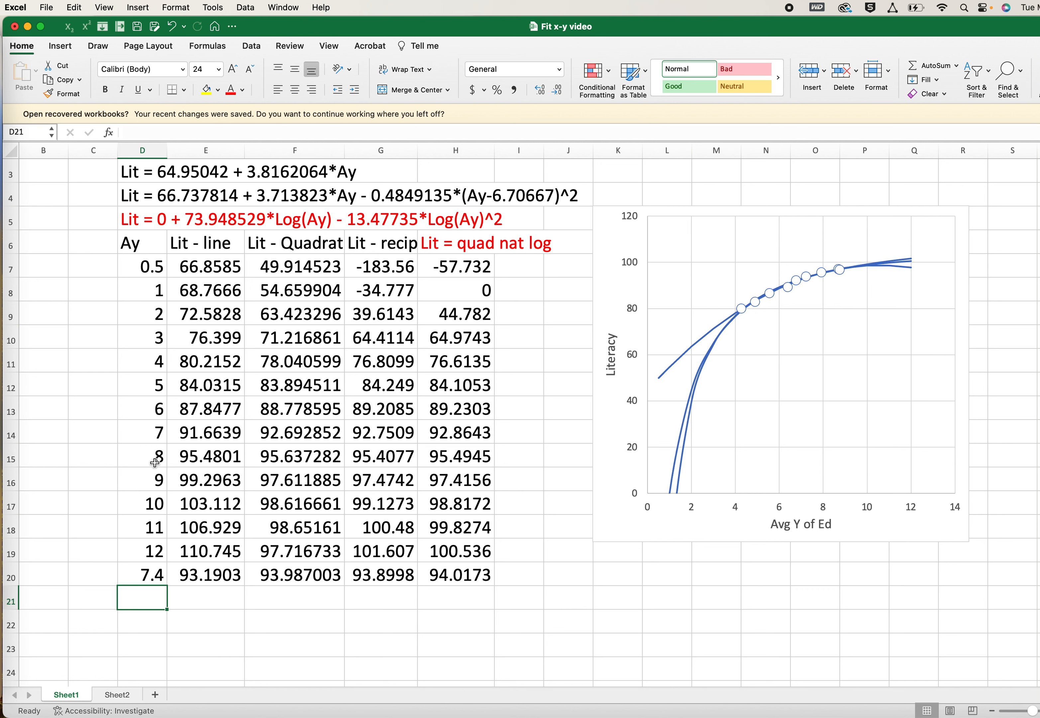
pyautogui.write('5.5')
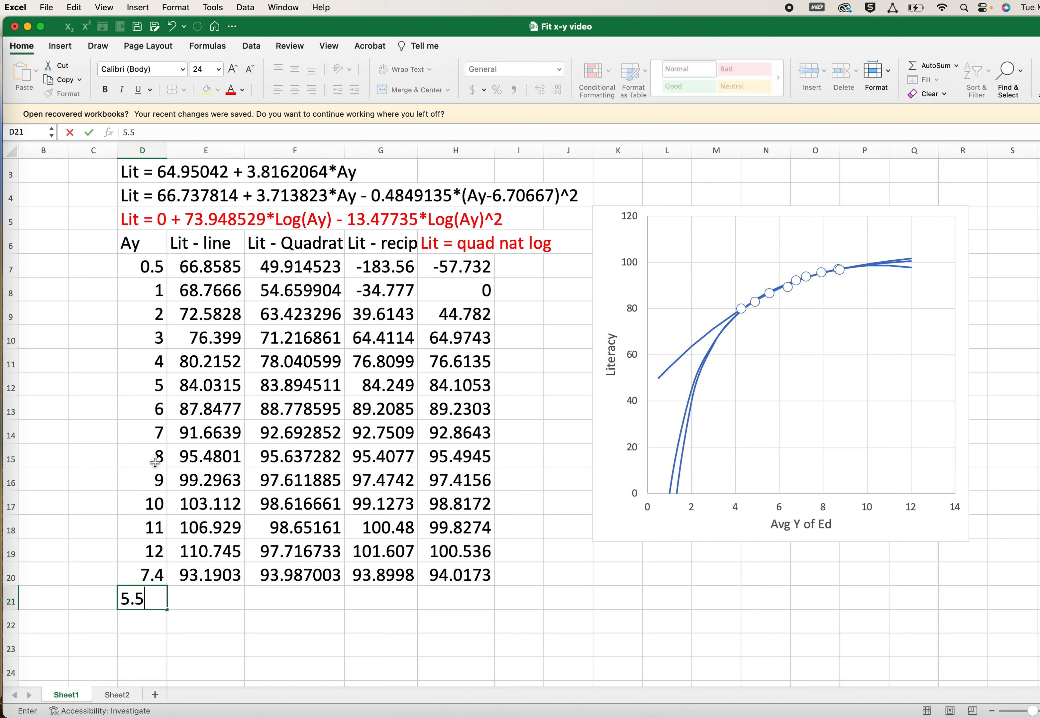
pyautogui.press('Return')
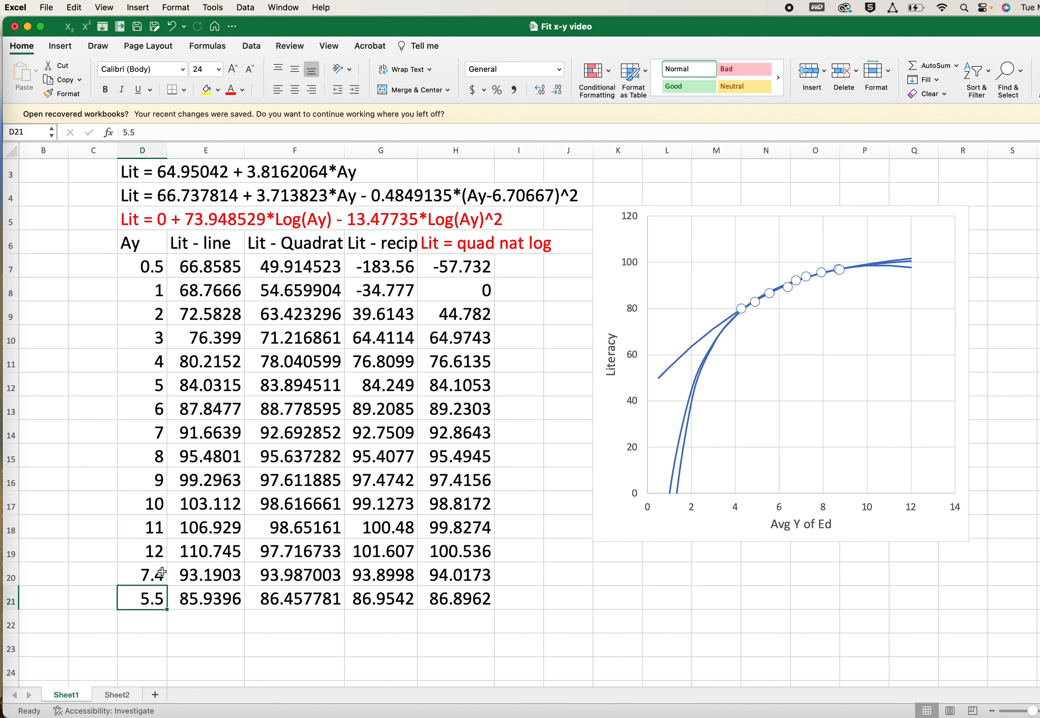
# Set up a Goal Seek on the quadratic natural log prediction in H21 with a target value of 50
pyautogui.click(458, 599)
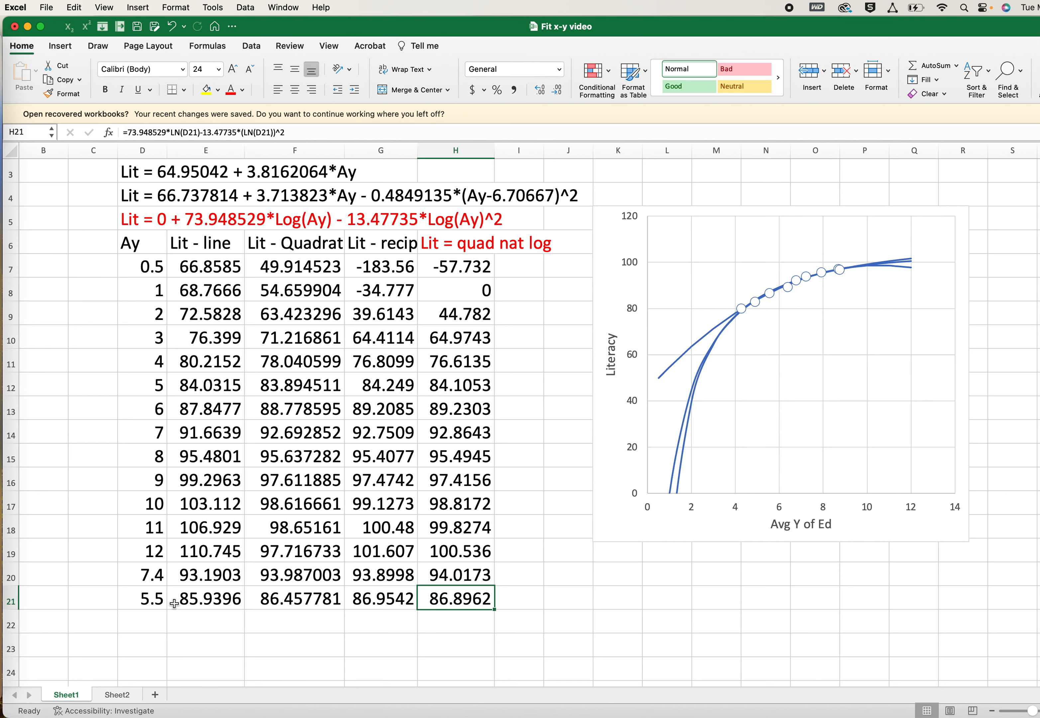
pyautogui.click(248, 6)
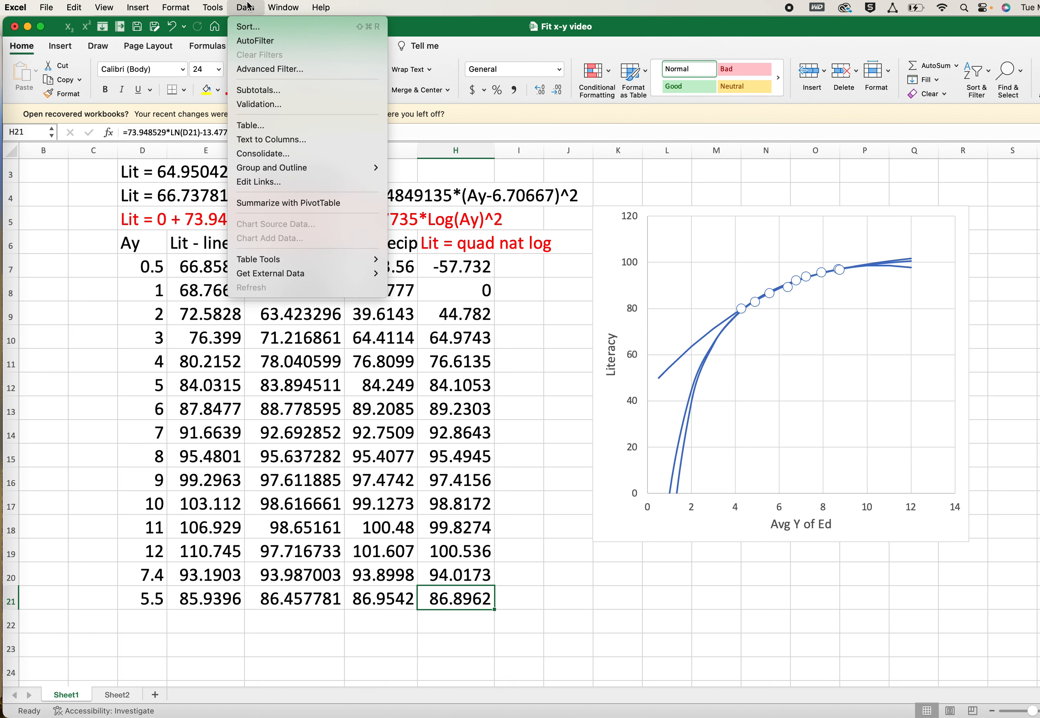
pyautogui.moveTo(213, 5)
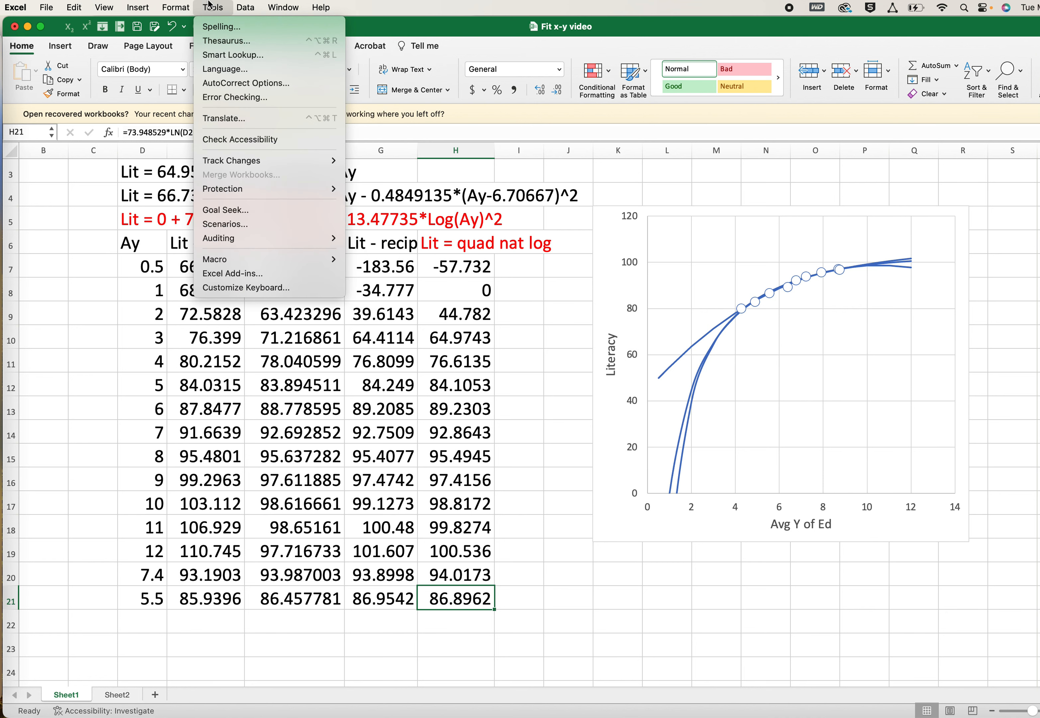
pyautogui.click(243, 209)
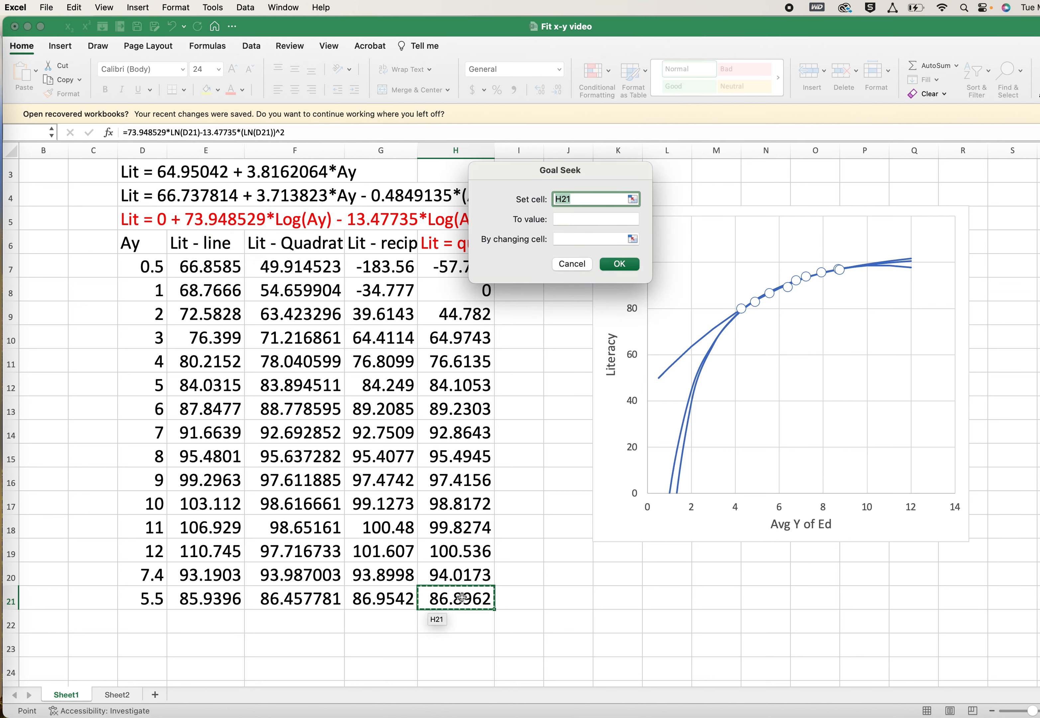
pyautogui.click(580, 221)
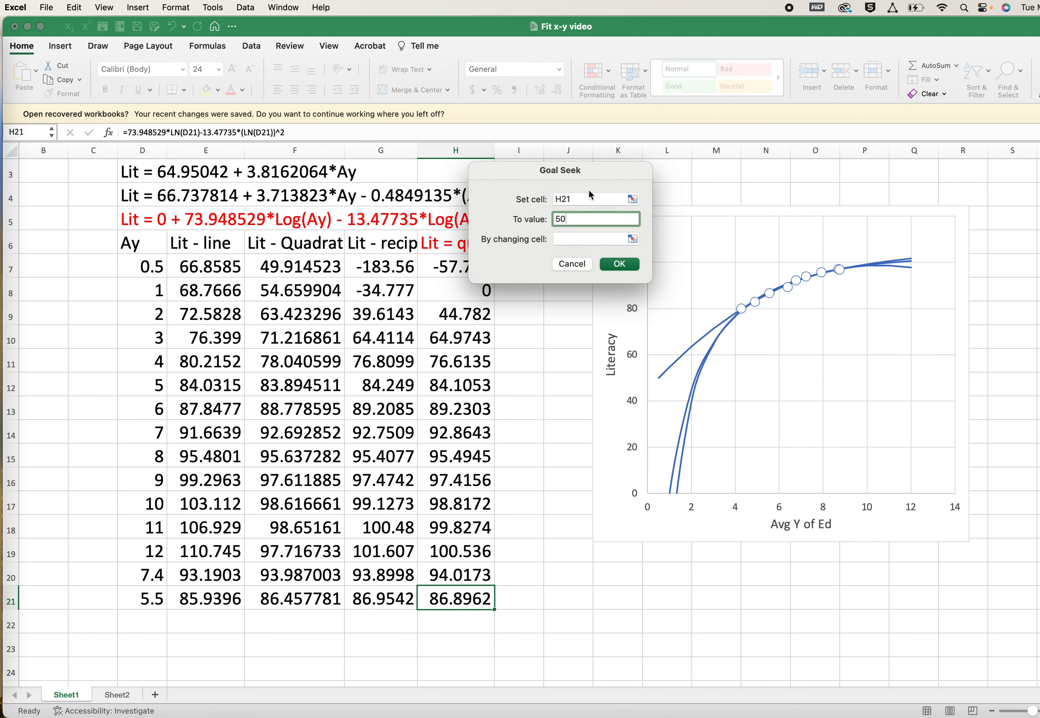
pyautogui.click(580, 199)
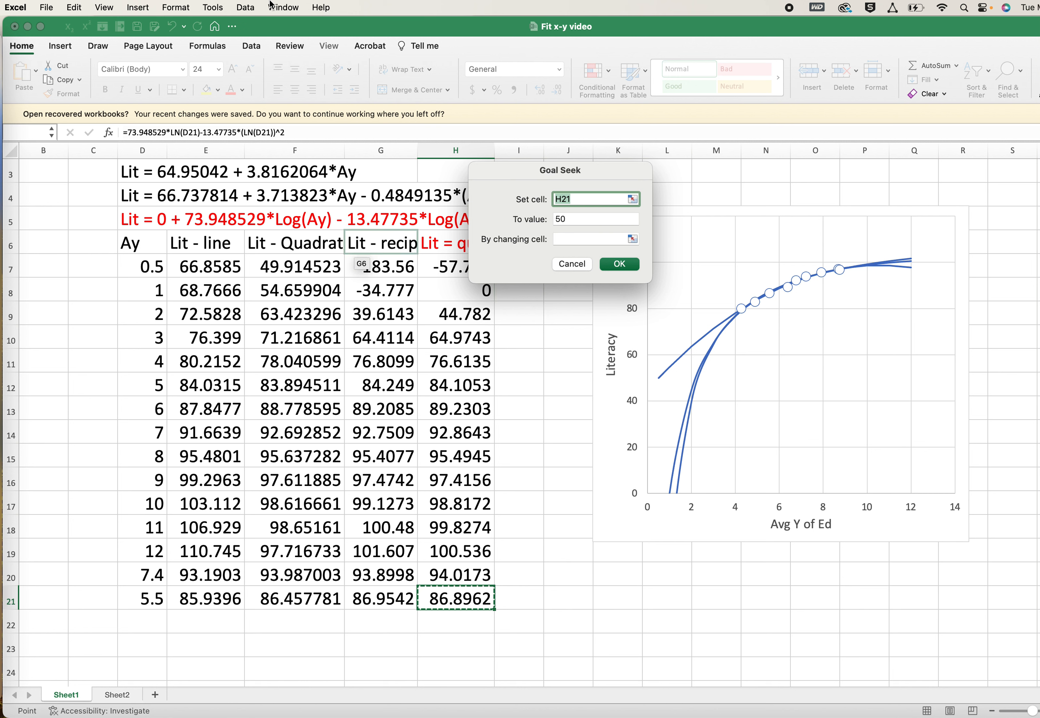
pyautogui.click(576, 220)
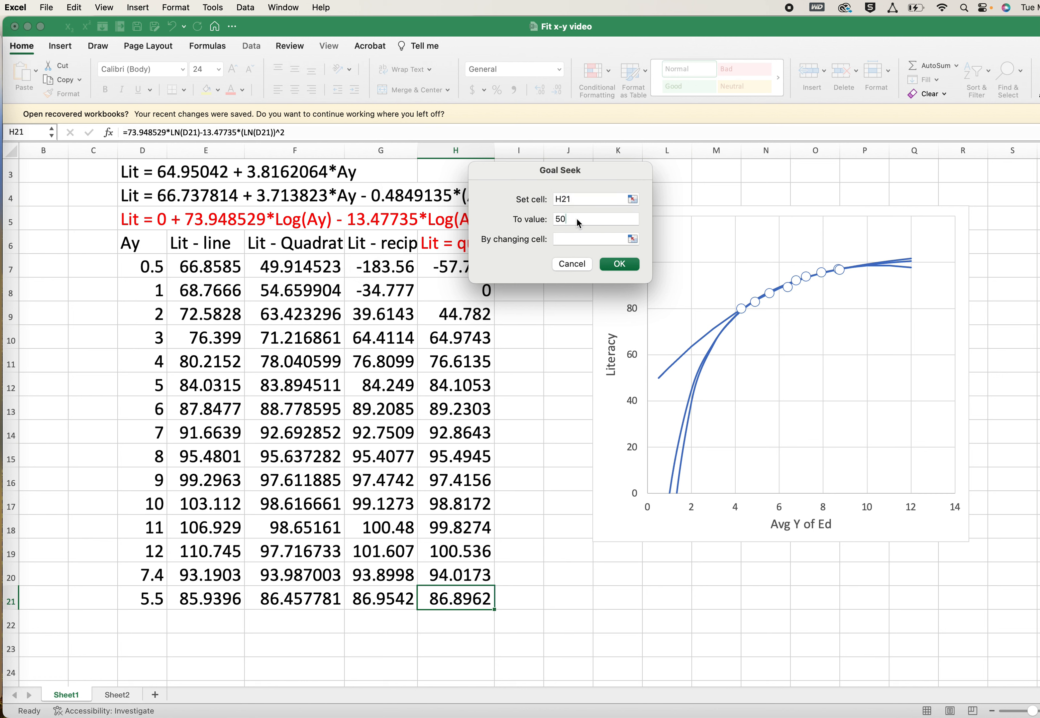
pyautogui.click(579, 197)
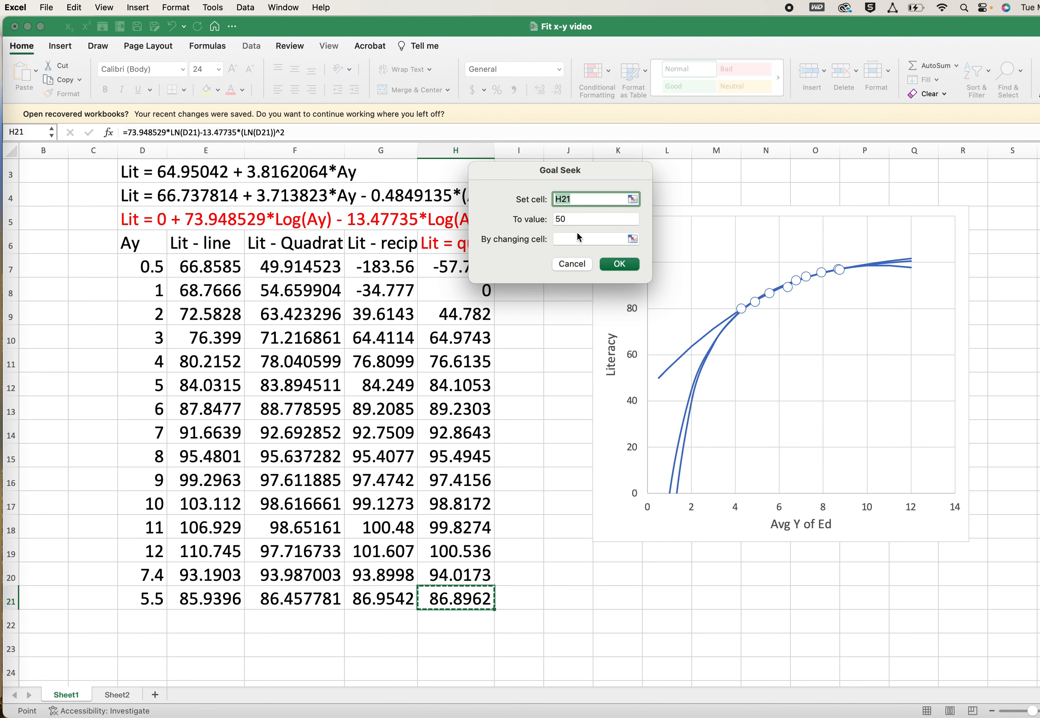
pyautogui.click(586, 221)
pyautogui.moveTo(586, 221); pyautogui.dragTo(543, 221)
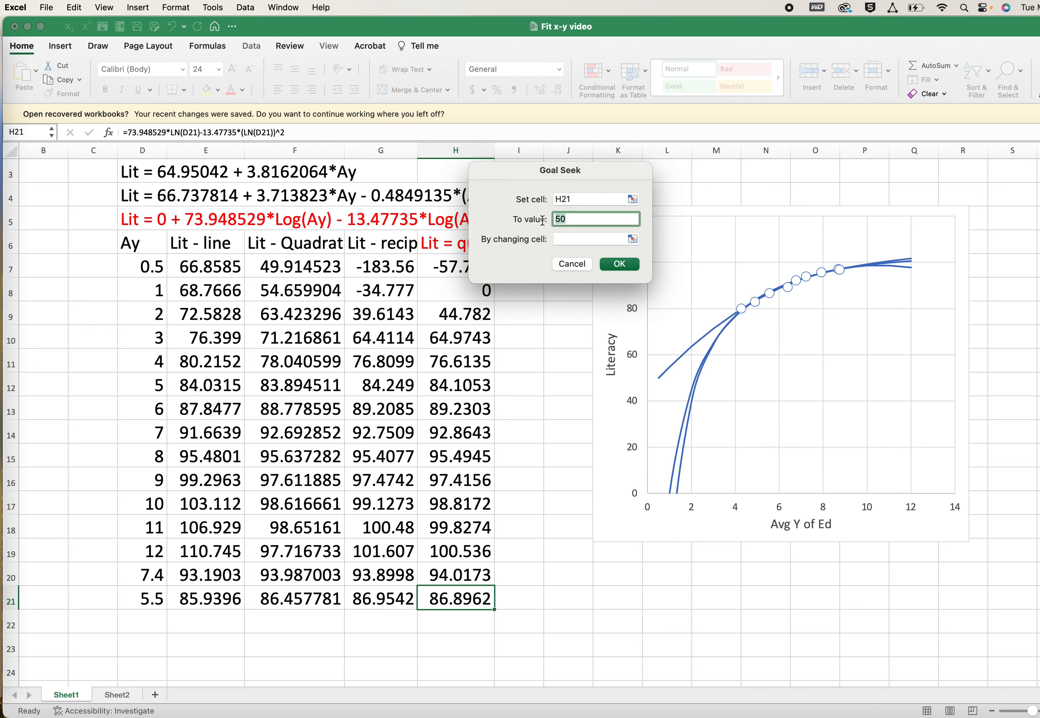
# Use D21 as the Goal Seek changing cell, run it, accept the solution and inspect the solved Ay value
pyautogui.click(575, 239)
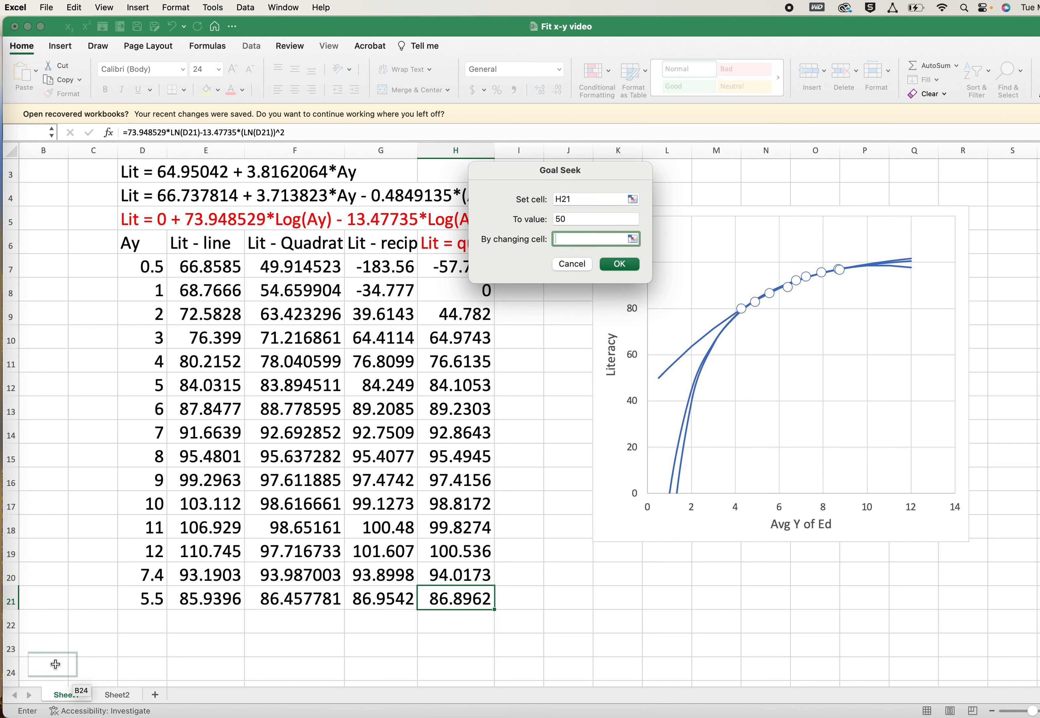
pyautogui.click(154, 600)
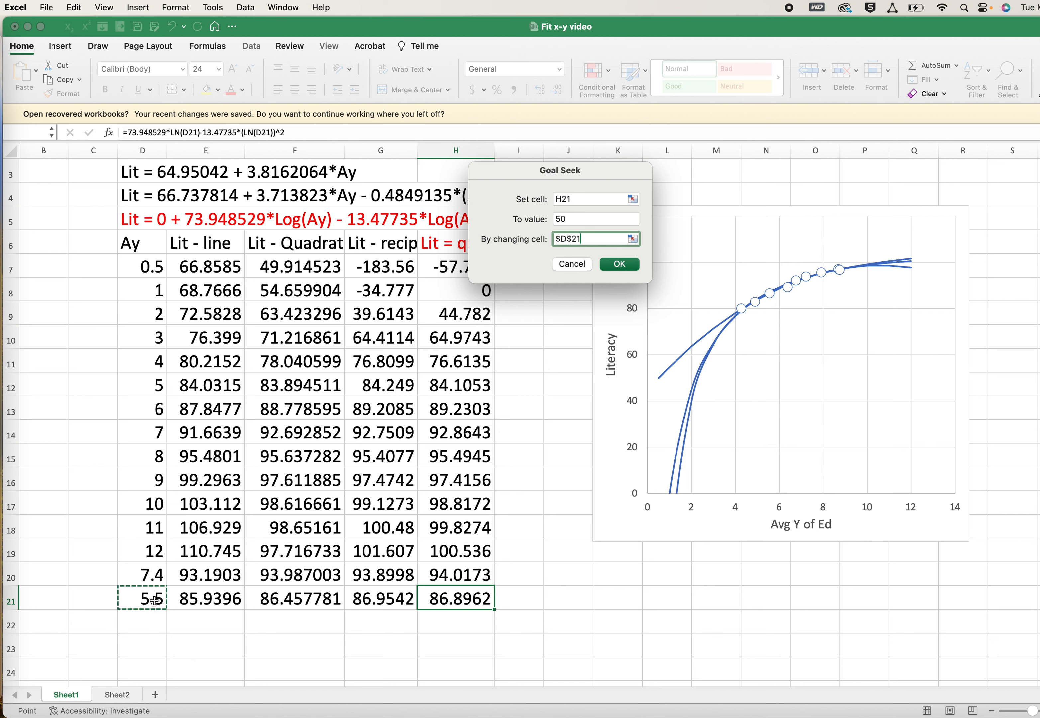
pyautogui.click(623, 262)
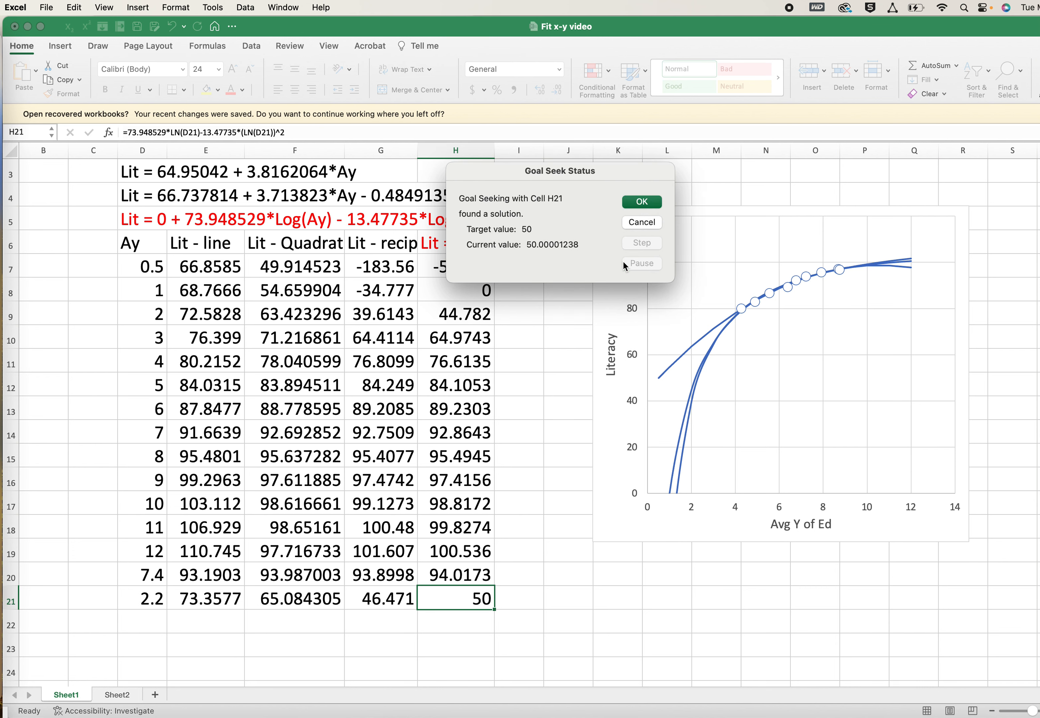
pyautogui.click(643, 201)
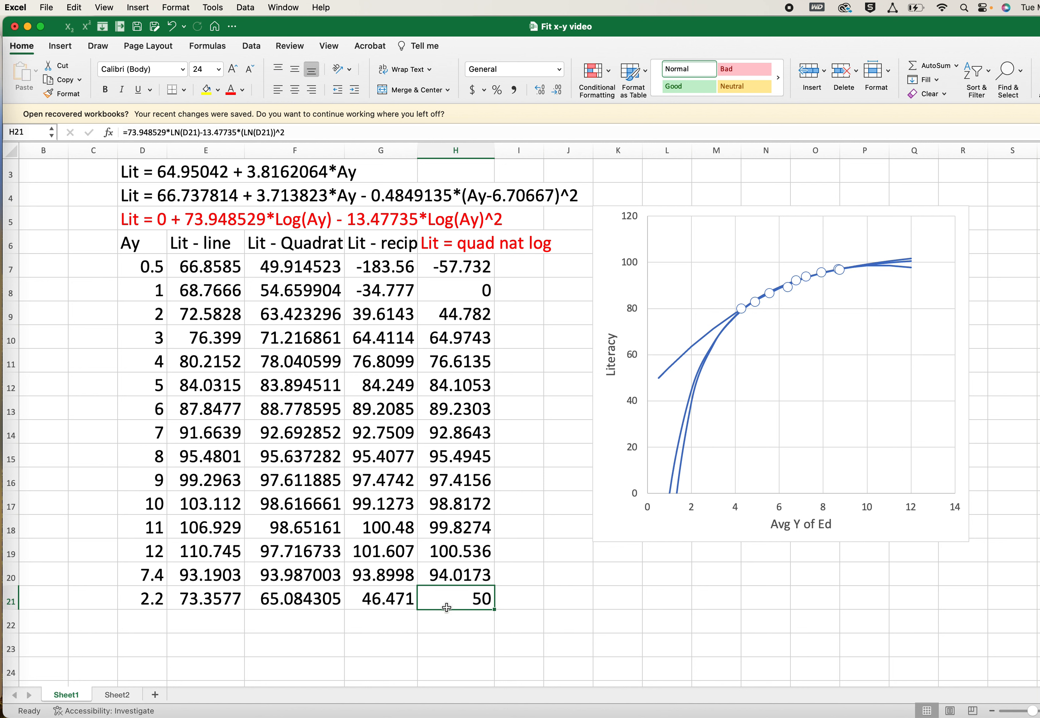
pyautogui.click(151, 602)
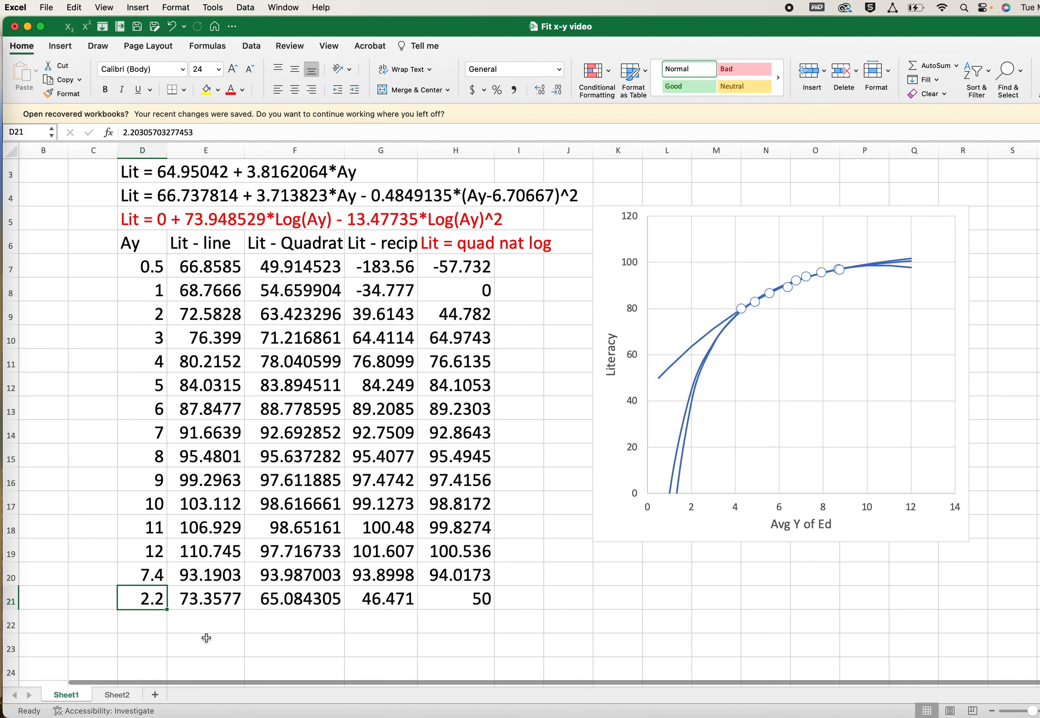
# Run Goal Seek on the linear prediction in E21 for a target of 50 by changing D21, and accept the solution
pyautogui.click(463, 600)
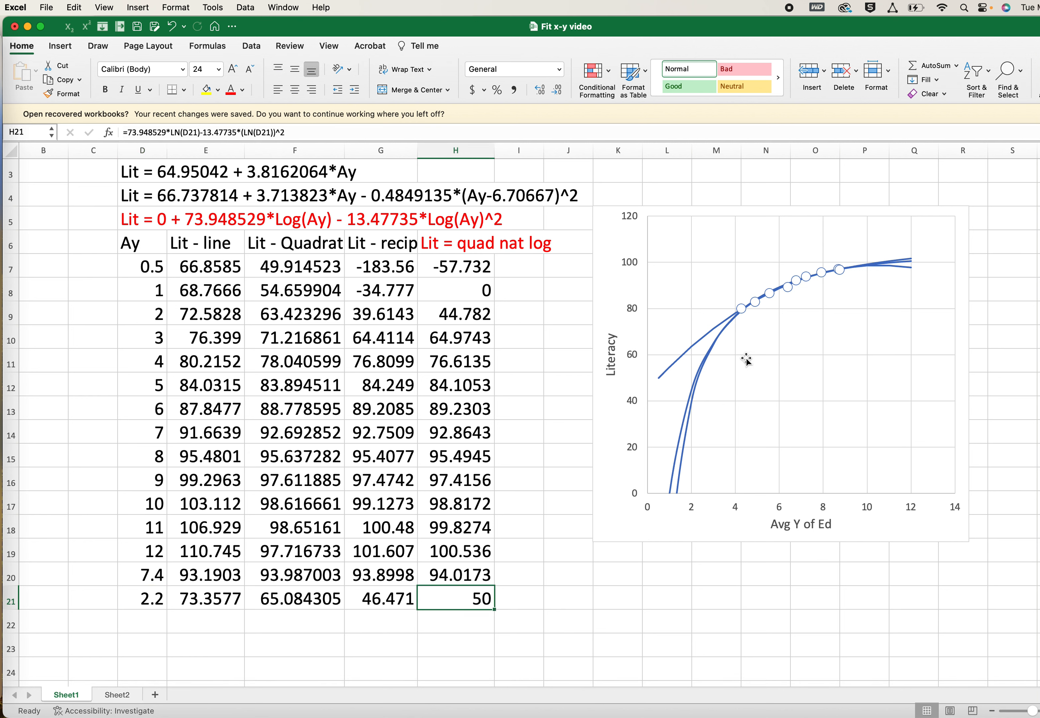
pyautogui.click(390, 601)
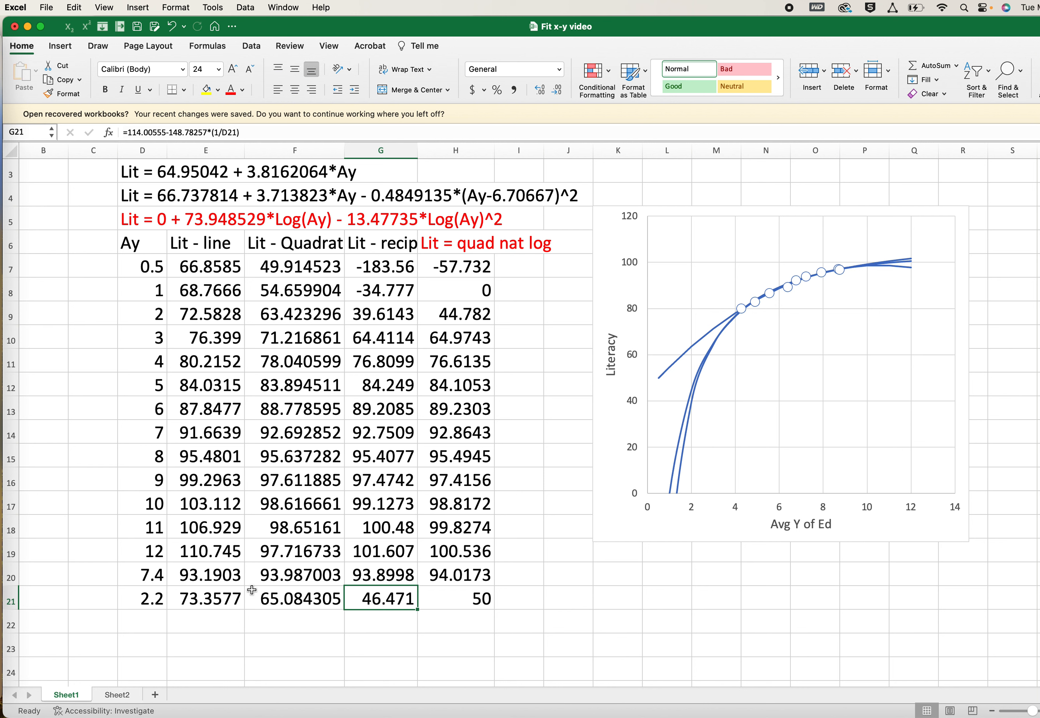
pyautogui.click(221, 599)
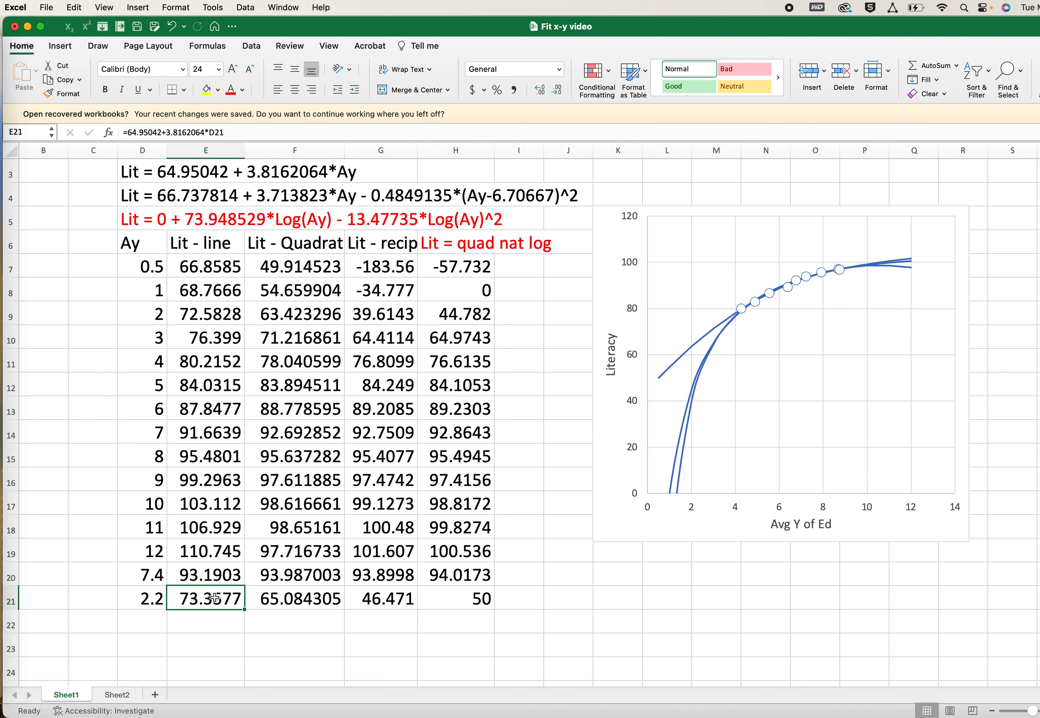
pyautogui.click(219, 5)
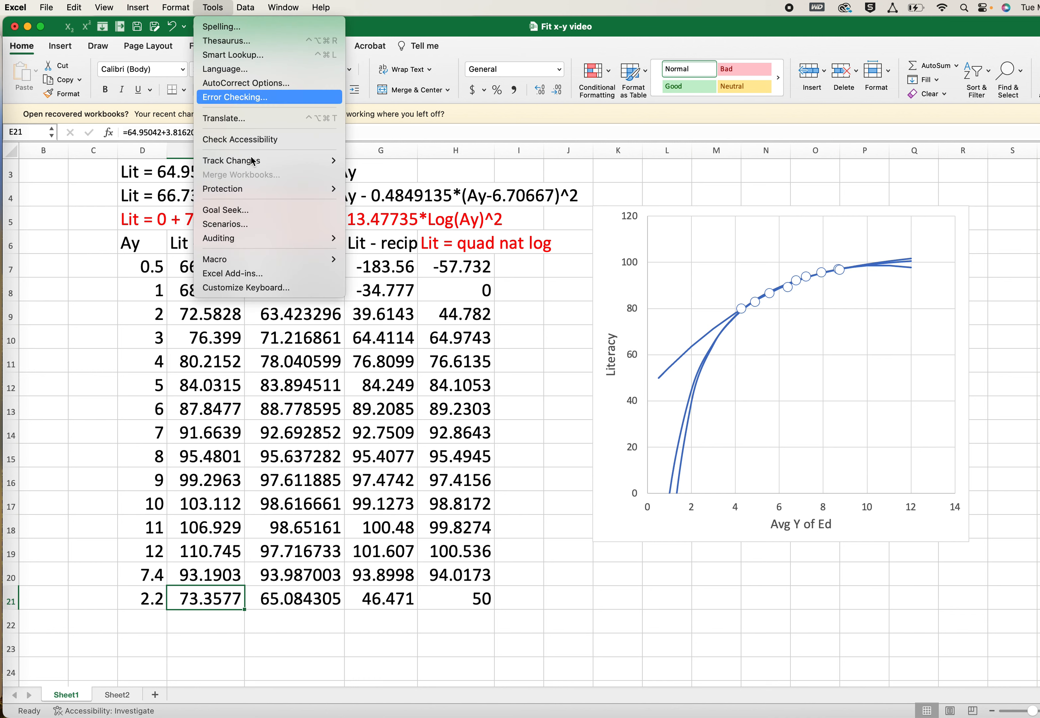
pyautogui.click(262, 212)
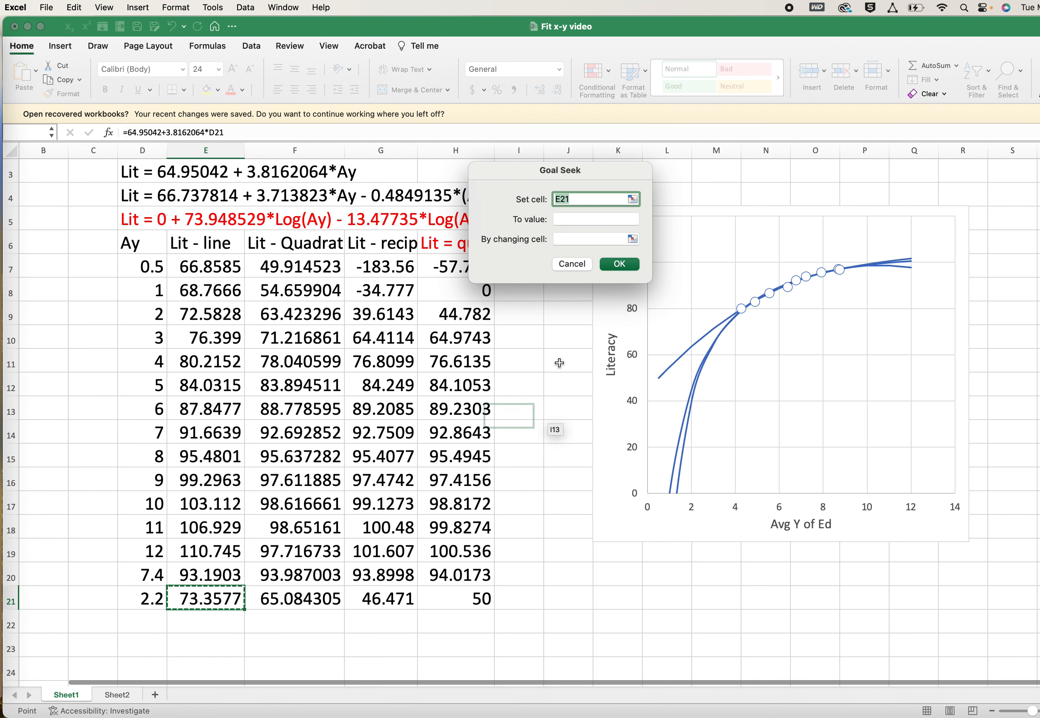
pyautogui.click(585, 221)
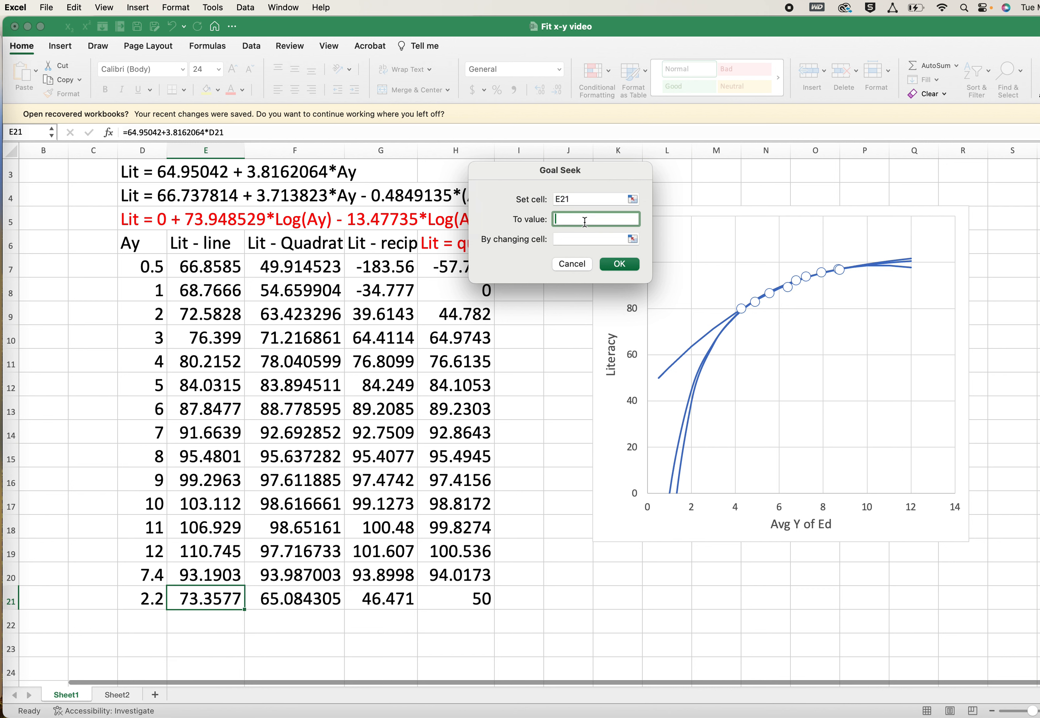
pyautogui.click(582, 239)
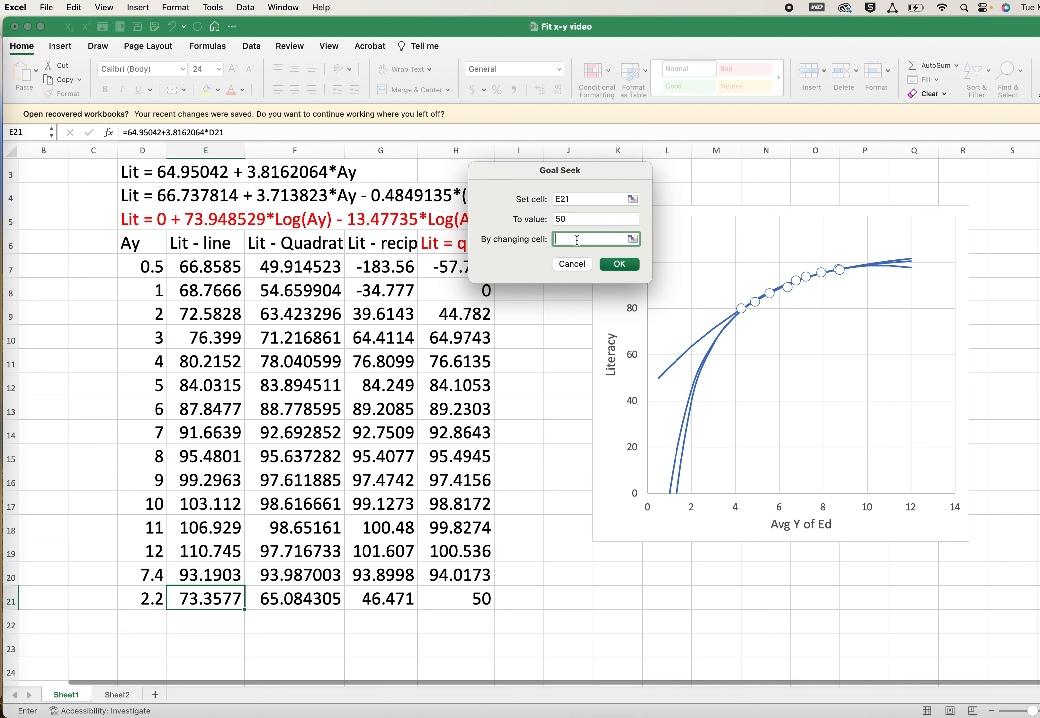
pyautogui.click(147, 599)
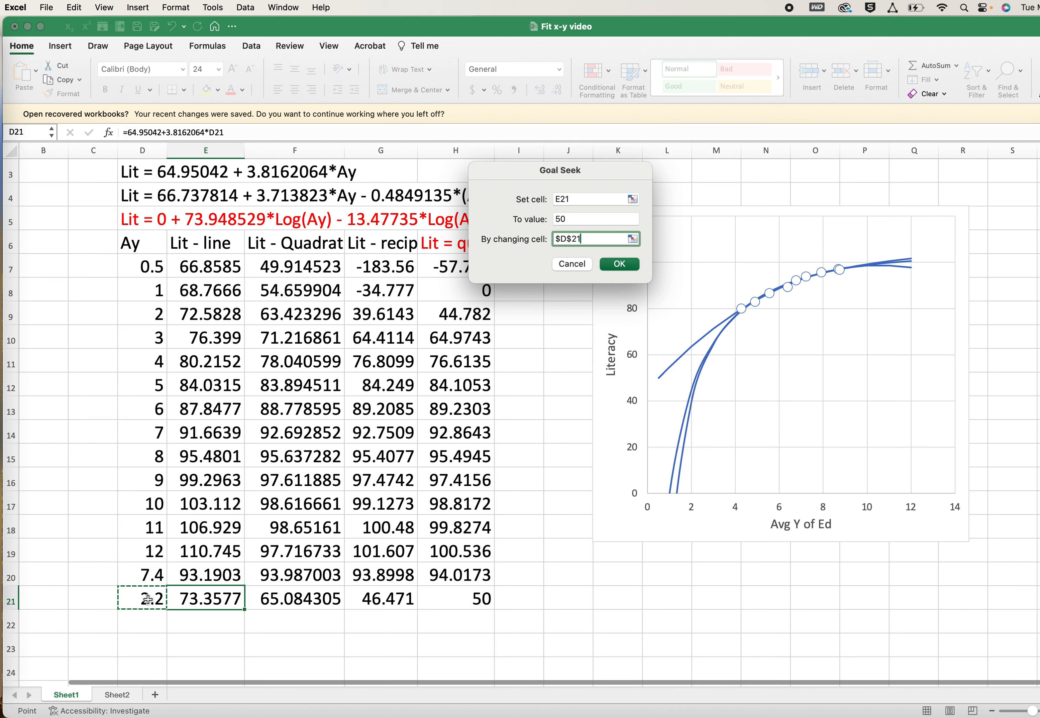
pyautogui.click(617, 265)
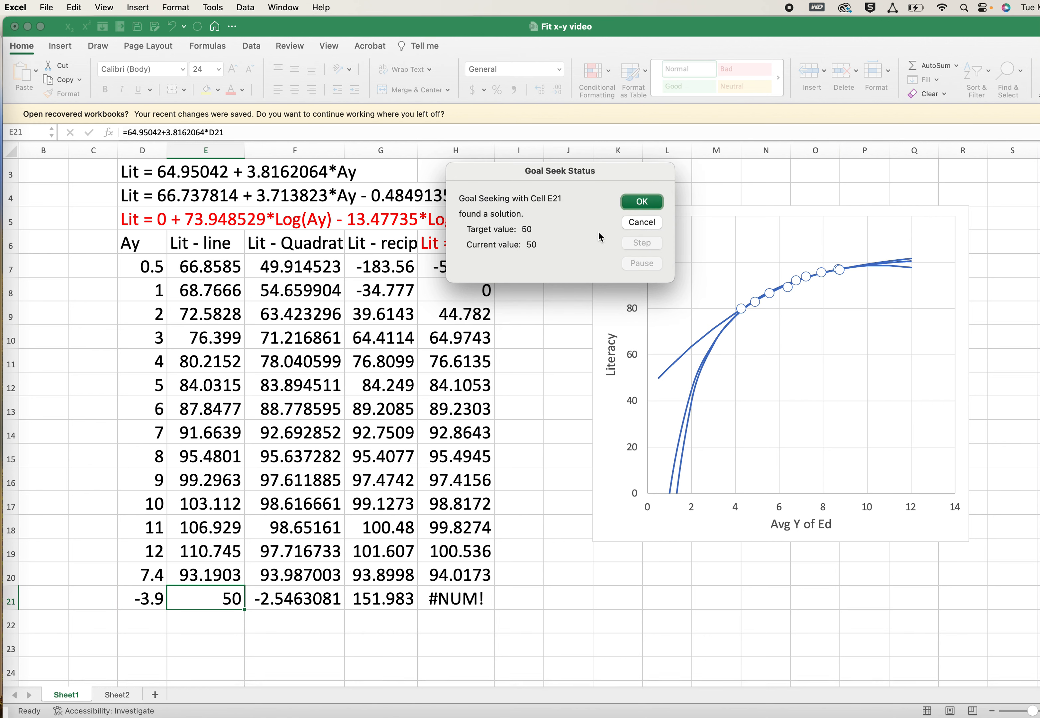
pyautogui.click(649, 202)
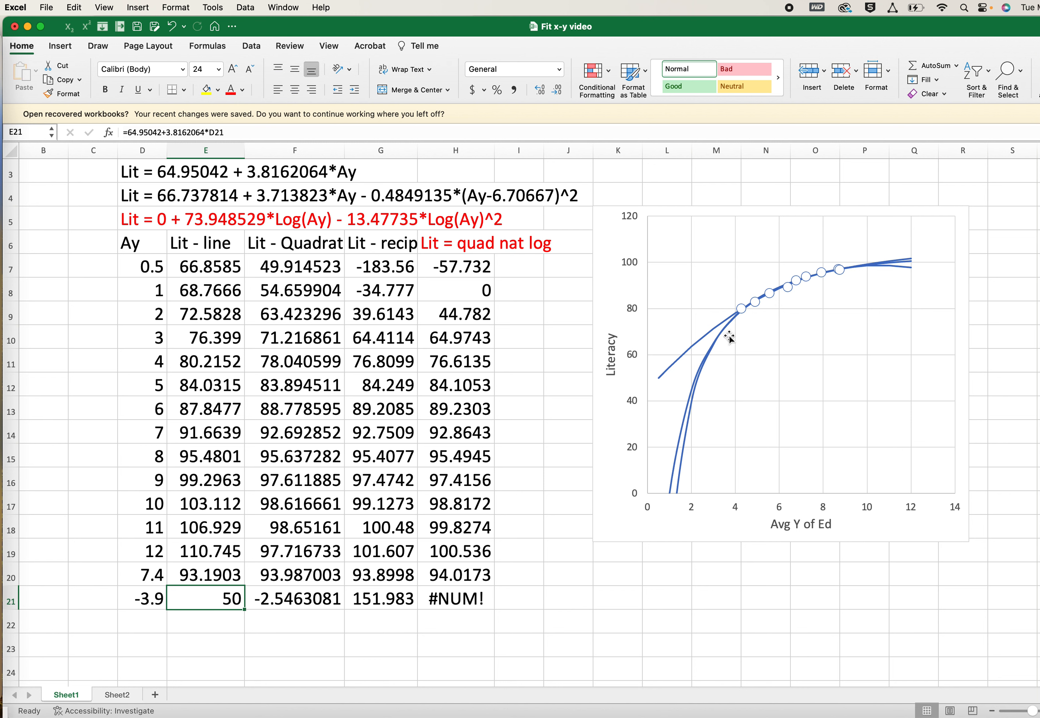
pyautogui.click(684, 349)
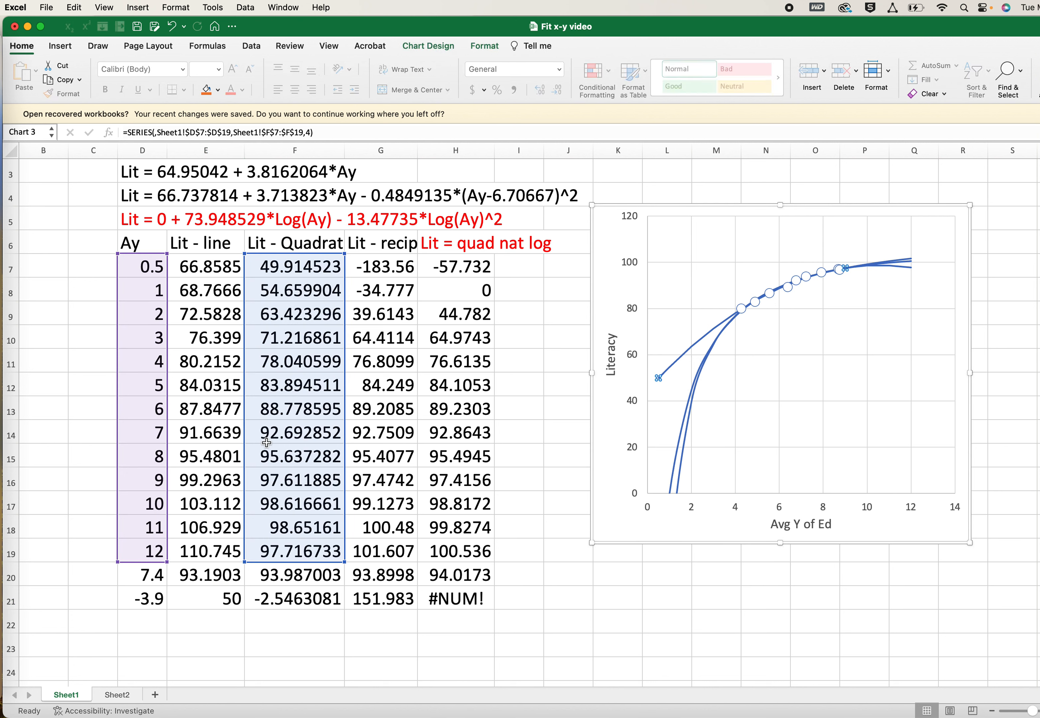
pyautogui.click(212, 595)
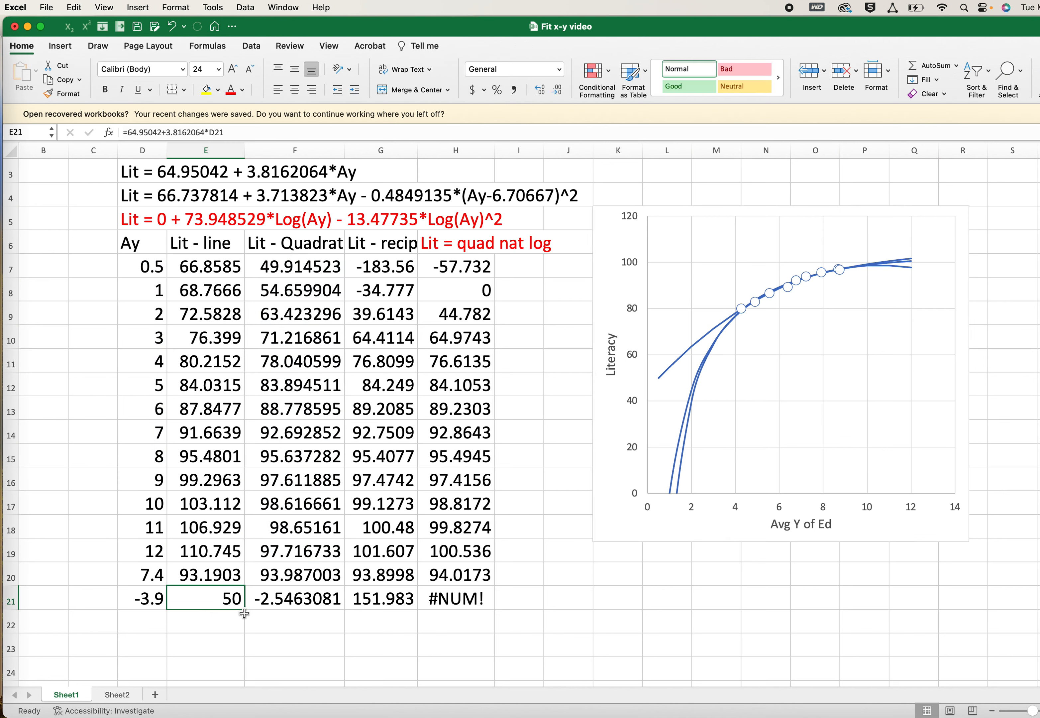
# Run Goal Seek on the quadratic prediction in F21 for a target of 50 by changing D21, accept it and compare with H21
pyautogui.click(298, 599)
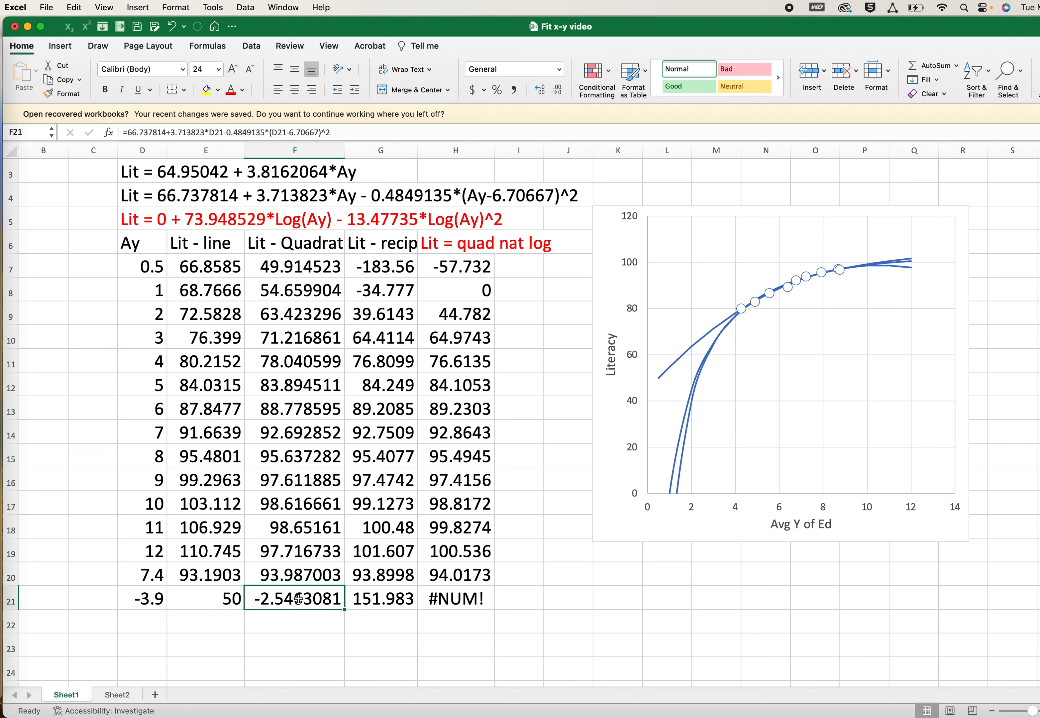
pyautogui.click(219, 5)
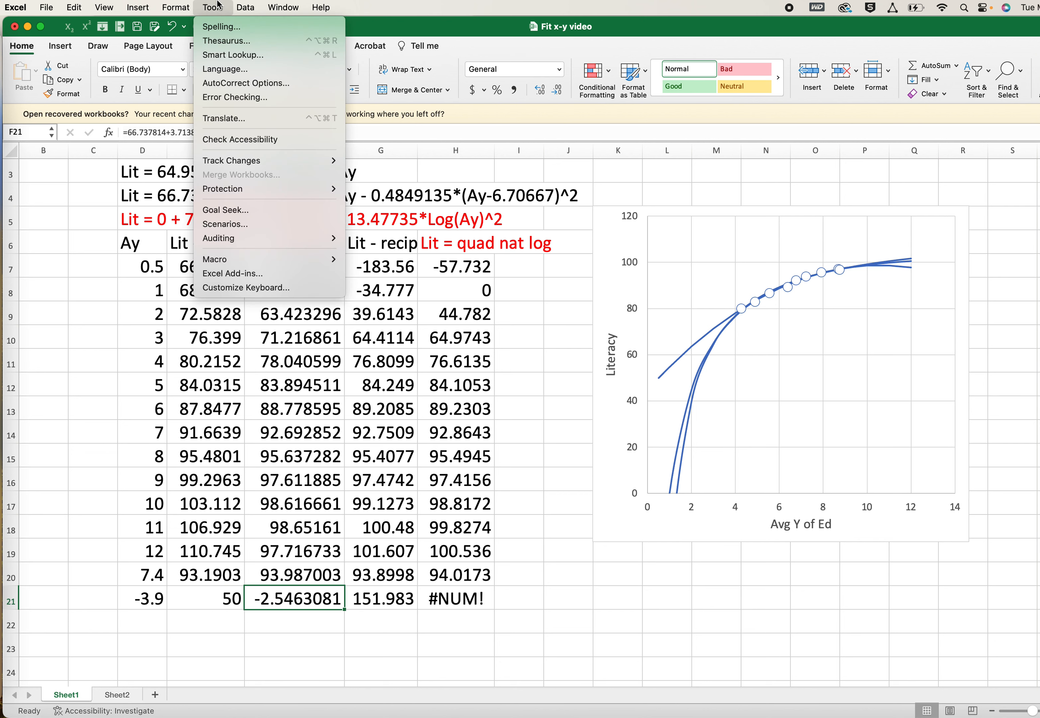
pyautogui.click(235, 212)
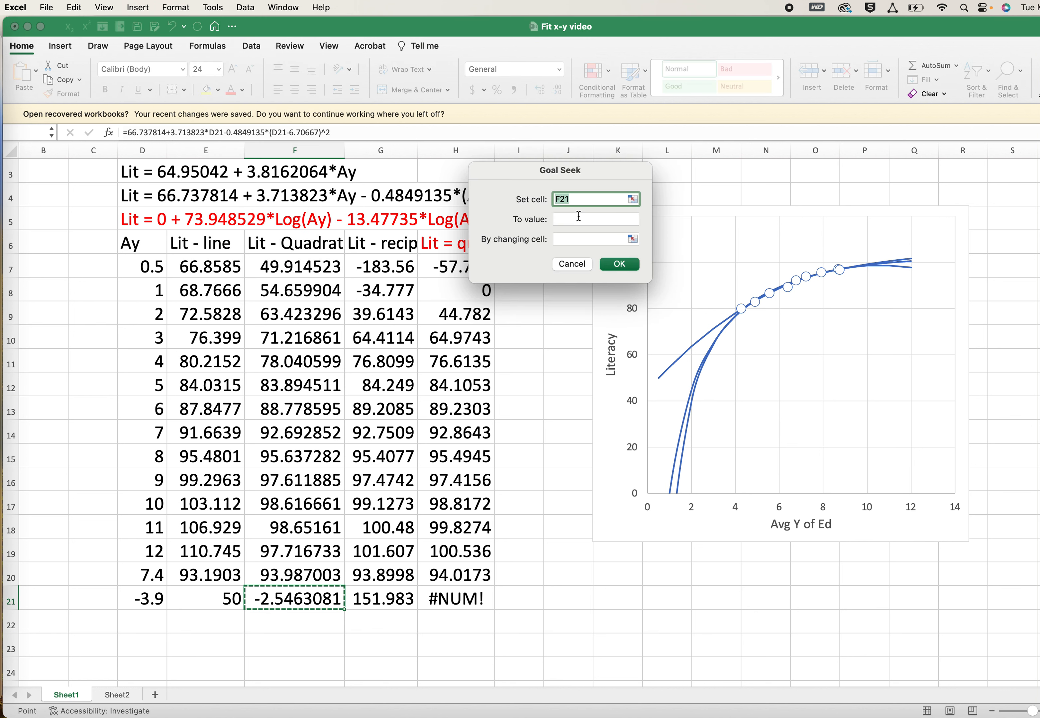
pyautogui.click(579, 219)
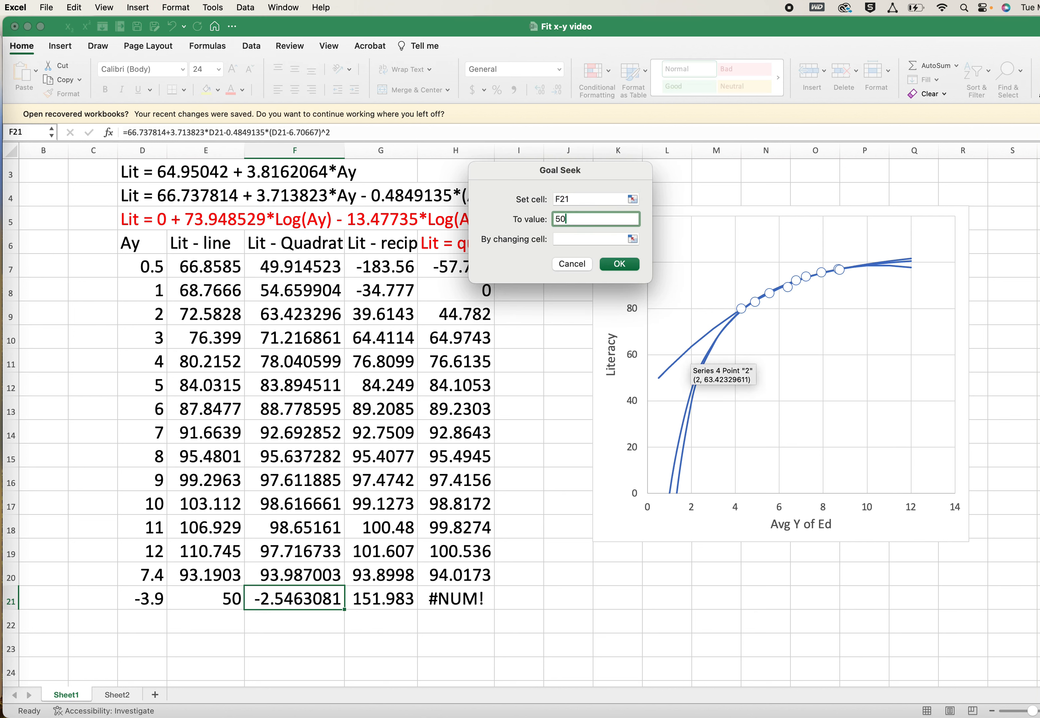
pyautogui.click(587, 238)
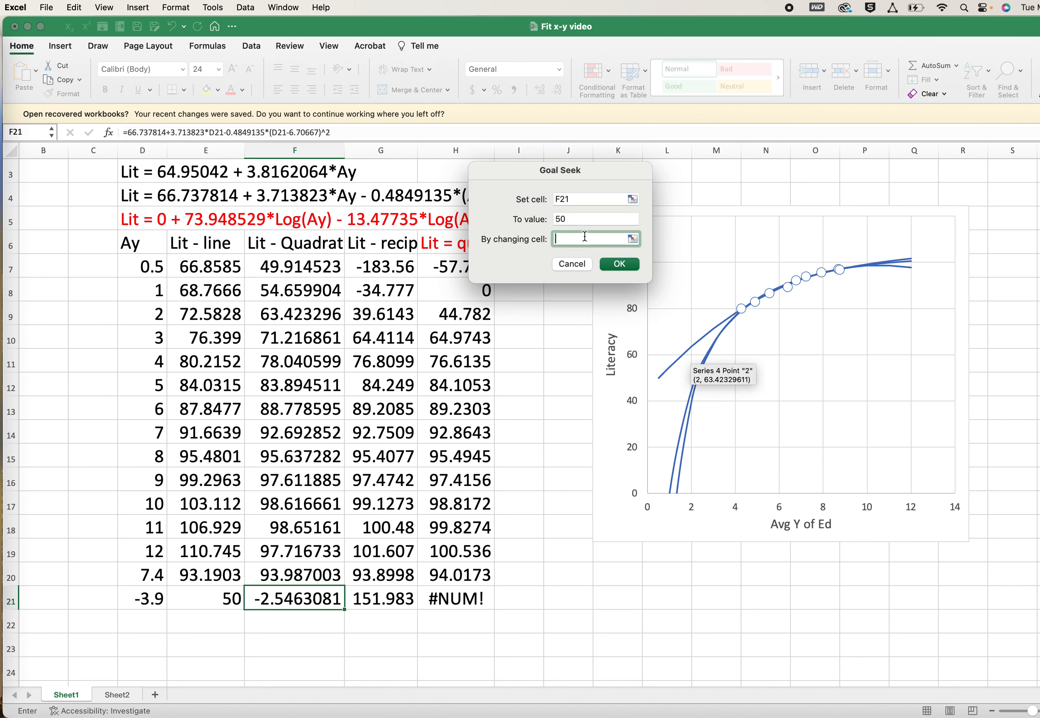
pyautogui.click(159, 596)
pyautogui.click(621, 265)
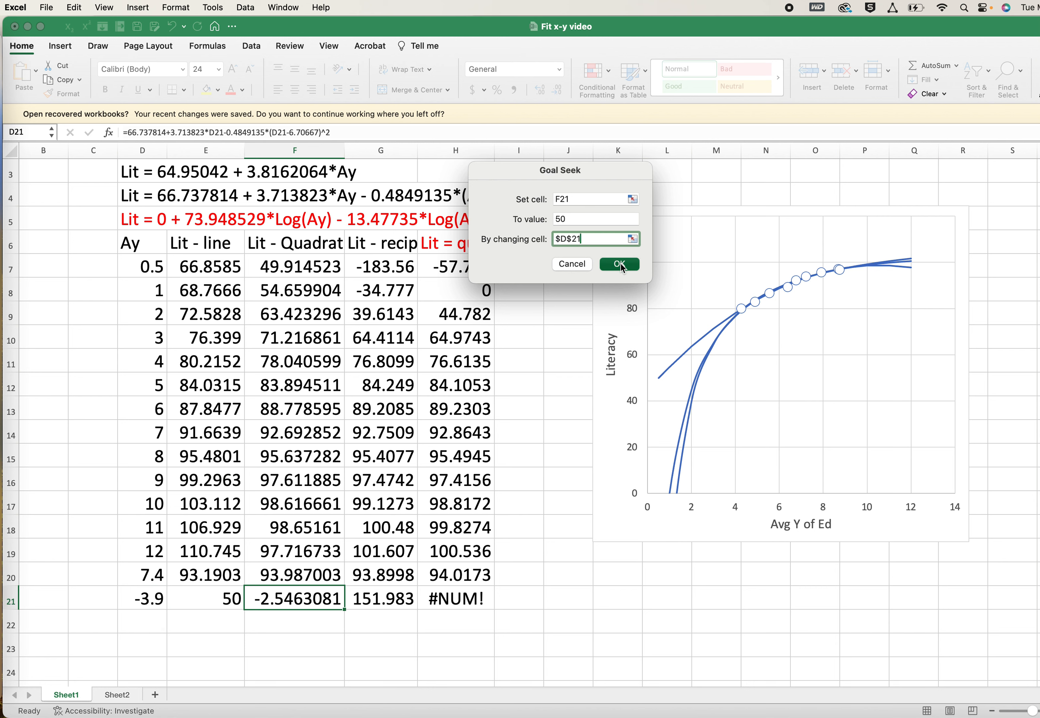
pyautogui.click(641, 201)
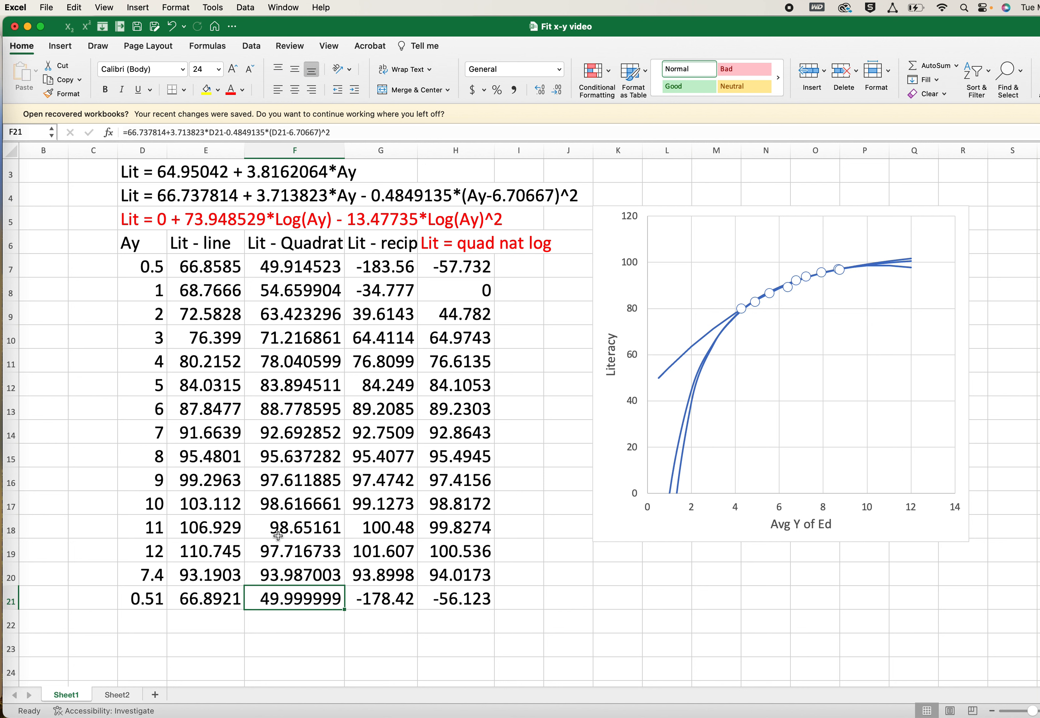
pyautogui.click(472, 599)
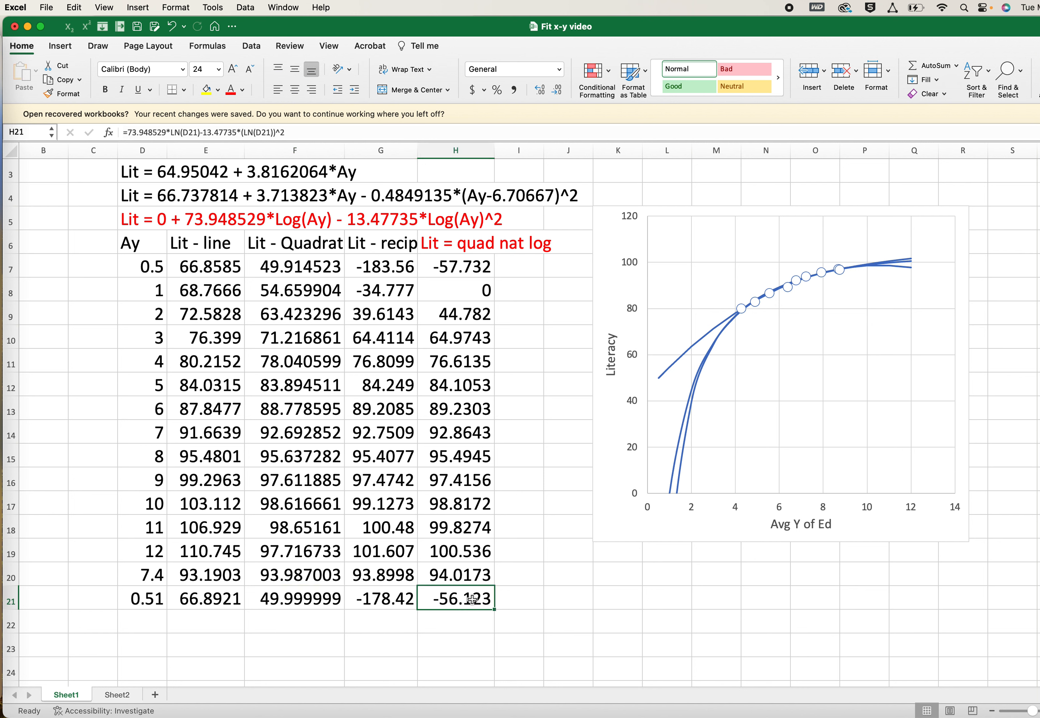
pyautogui.click(311, 597)
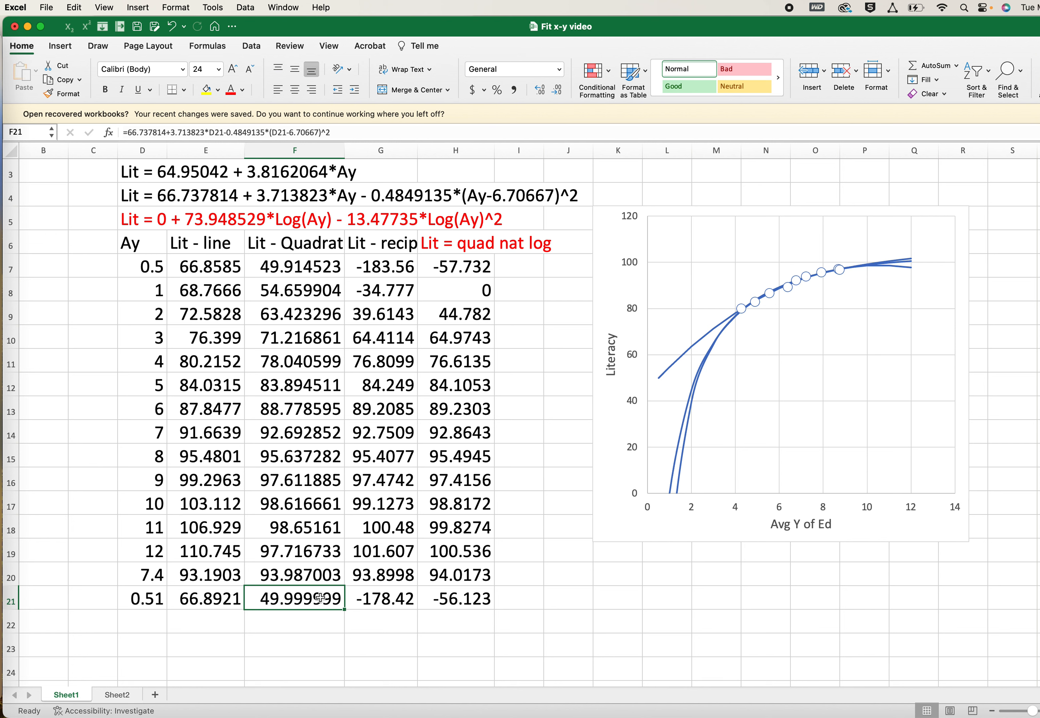
# Run Goal Seek on the reciprocal prediction in G21 for a target of 50 by changing D21, and accept the solution
pyautogui.click(386, 597)
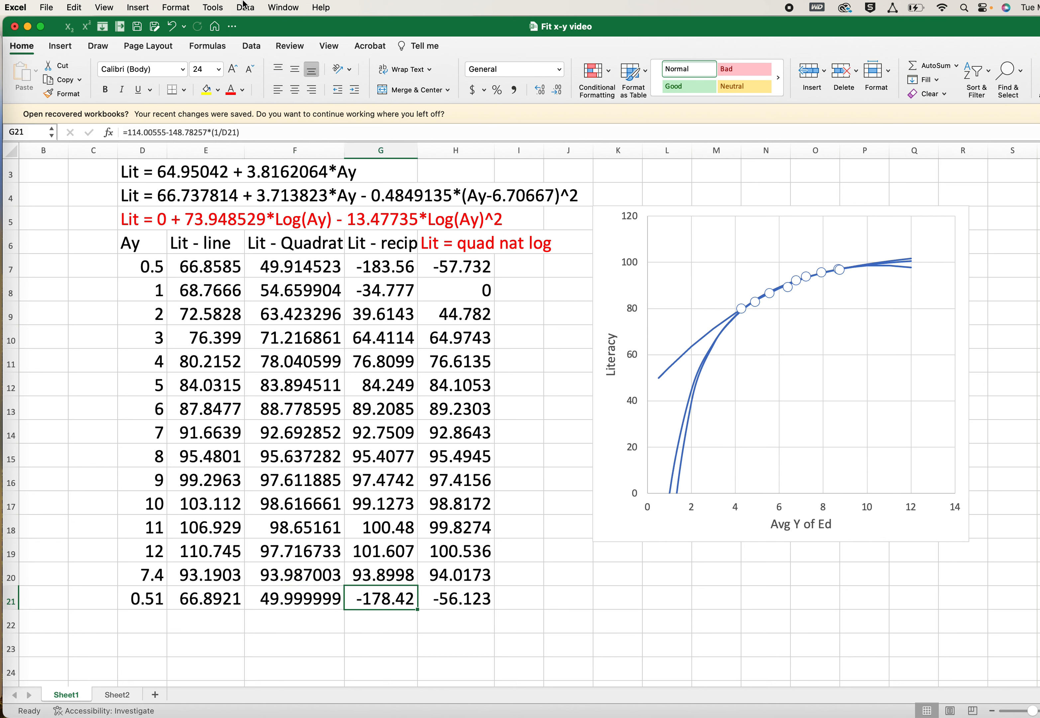
pyautogui.click(221, 5)
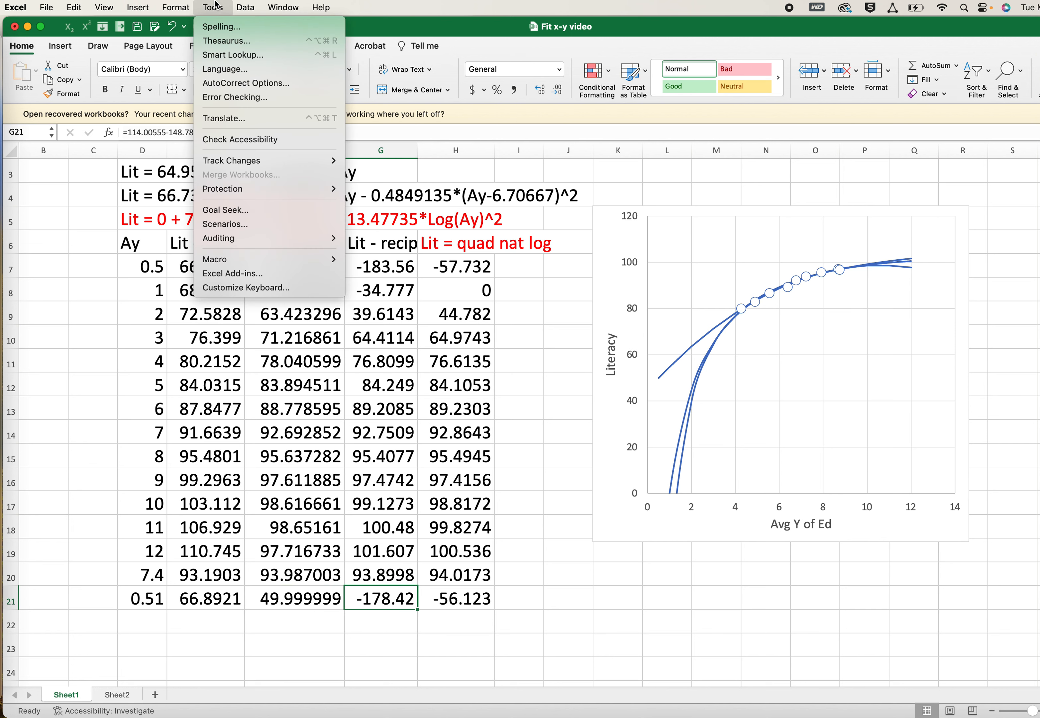
pyautogui.click(235, 207)
pyautogui.click(576, 219)
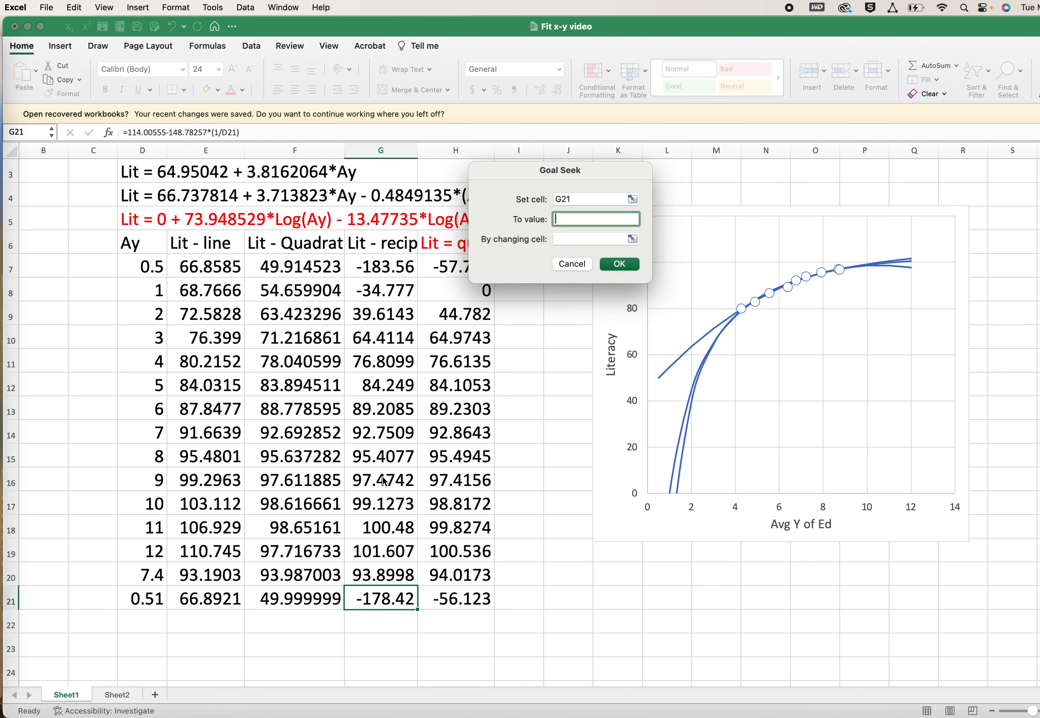
pyautogui.write('50')
pyautogui.click(571, 241)
pyautogui.click(143, 599)
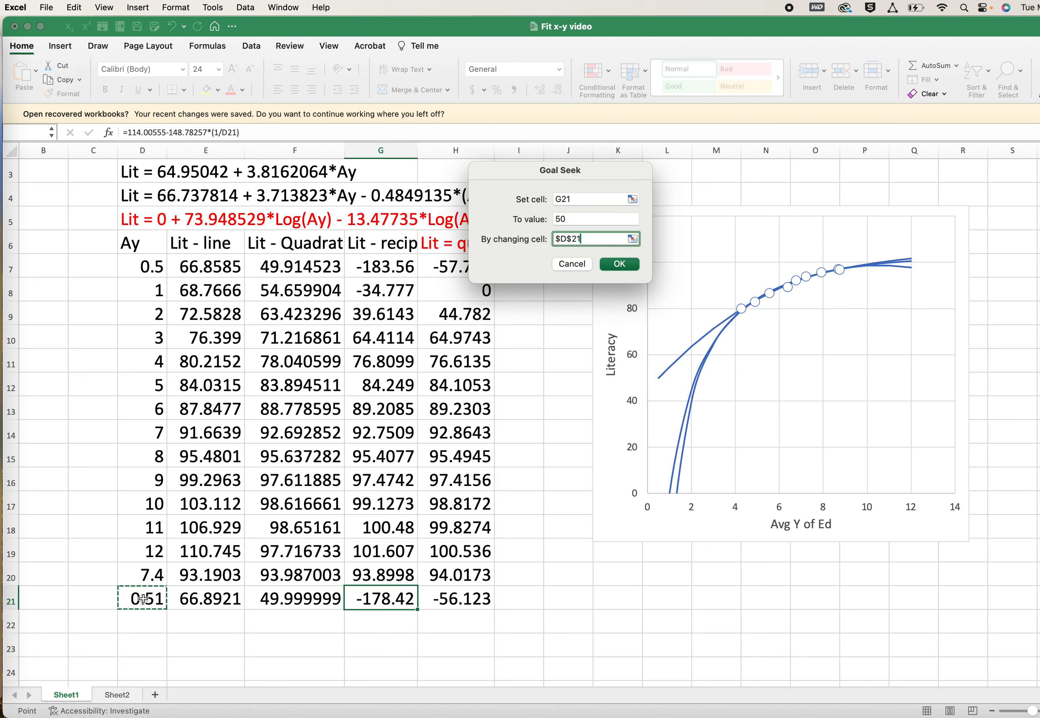
pyautogui.click(624, 266)
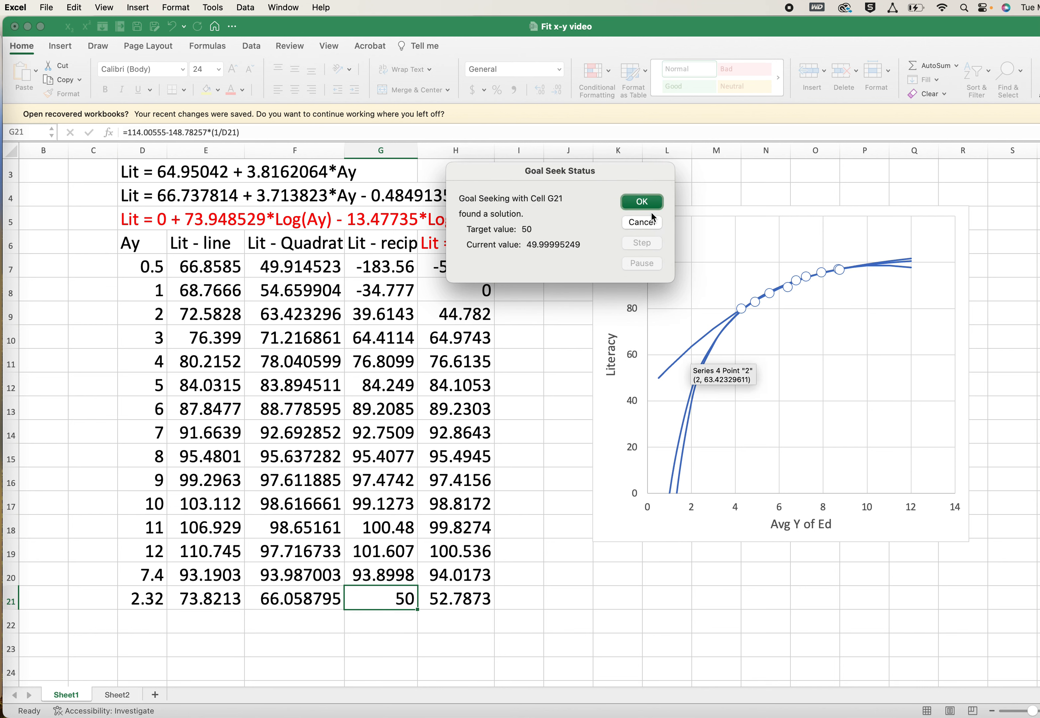
pyautogui.click(645, 202)
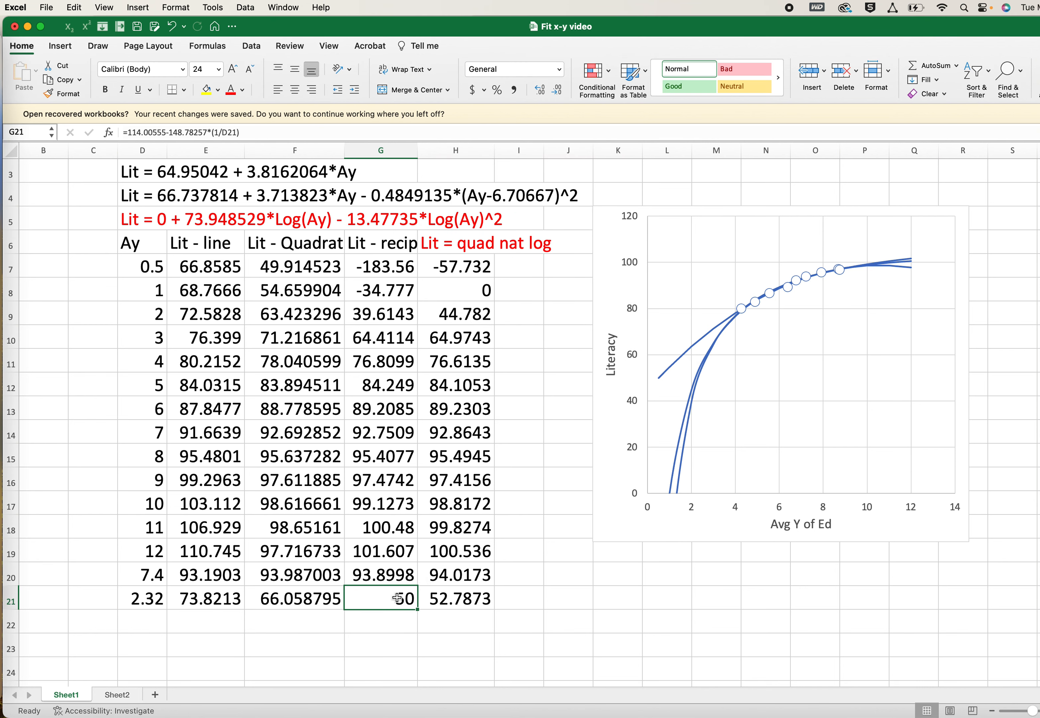
# Set the Ay value in D21 to 2.2 to recalculate all four literacy predictions in row 21
pyautogui.click(156, 601)
pyautogui.write('2.2')
pyautogui.press('Return')
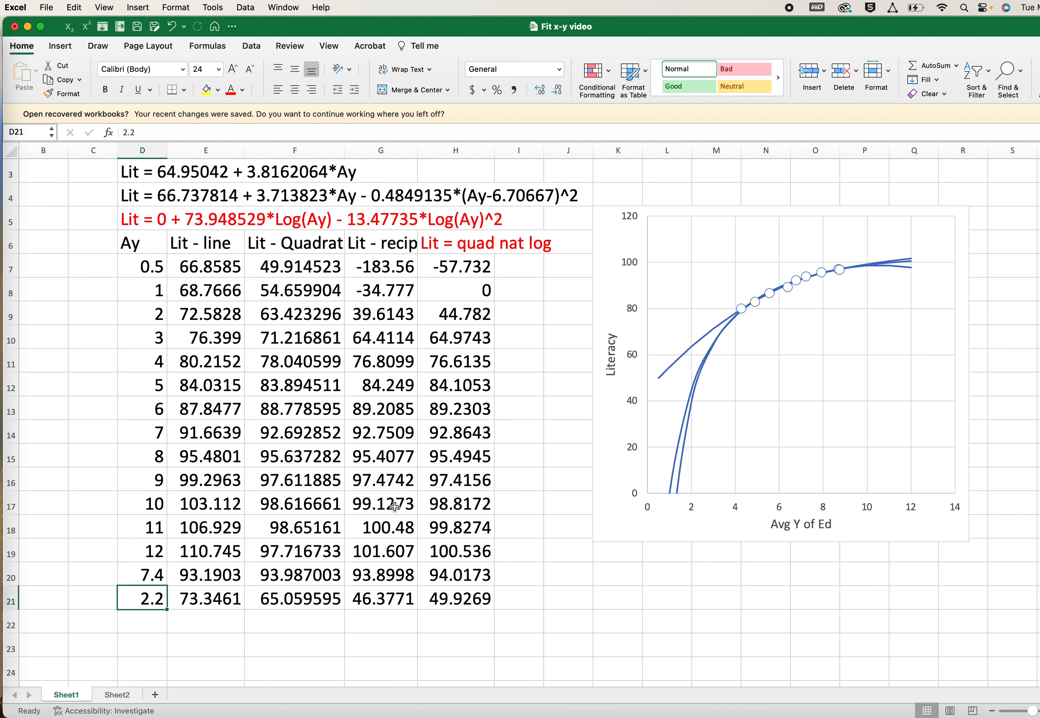
# Compare the reciprocal and quadratic natural log predictions in rows 7 to 21 against the Ay values and the chart
pyautogui.moveTo(393, 267); pyautogui.dragTo(429, 600)
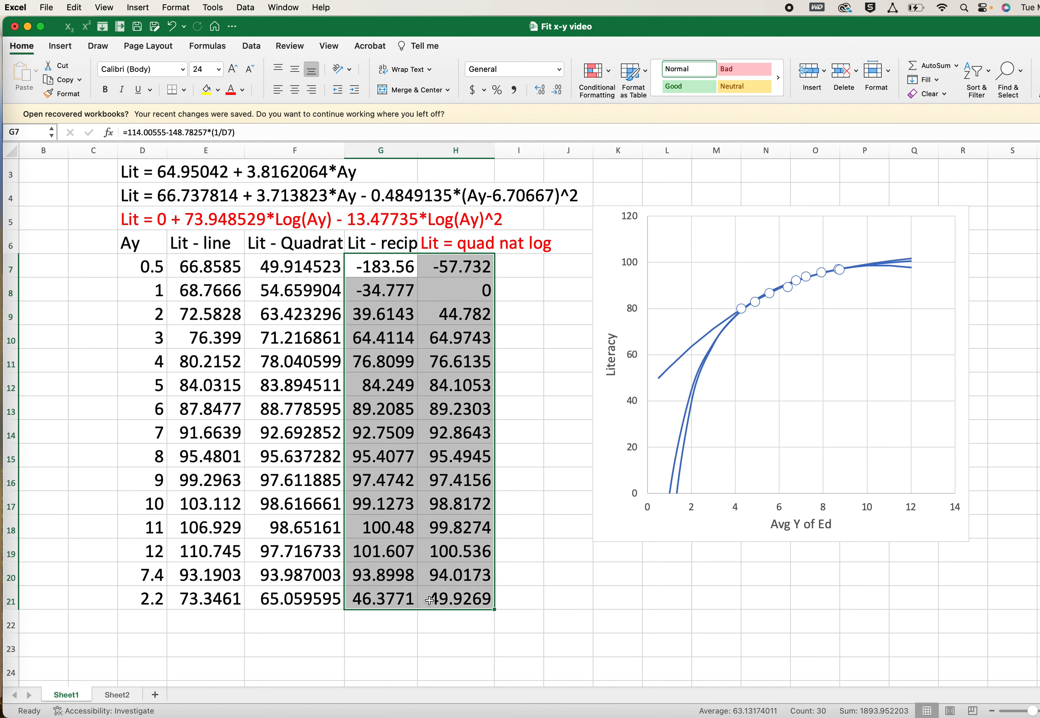
pyautogui.click(414, 599)
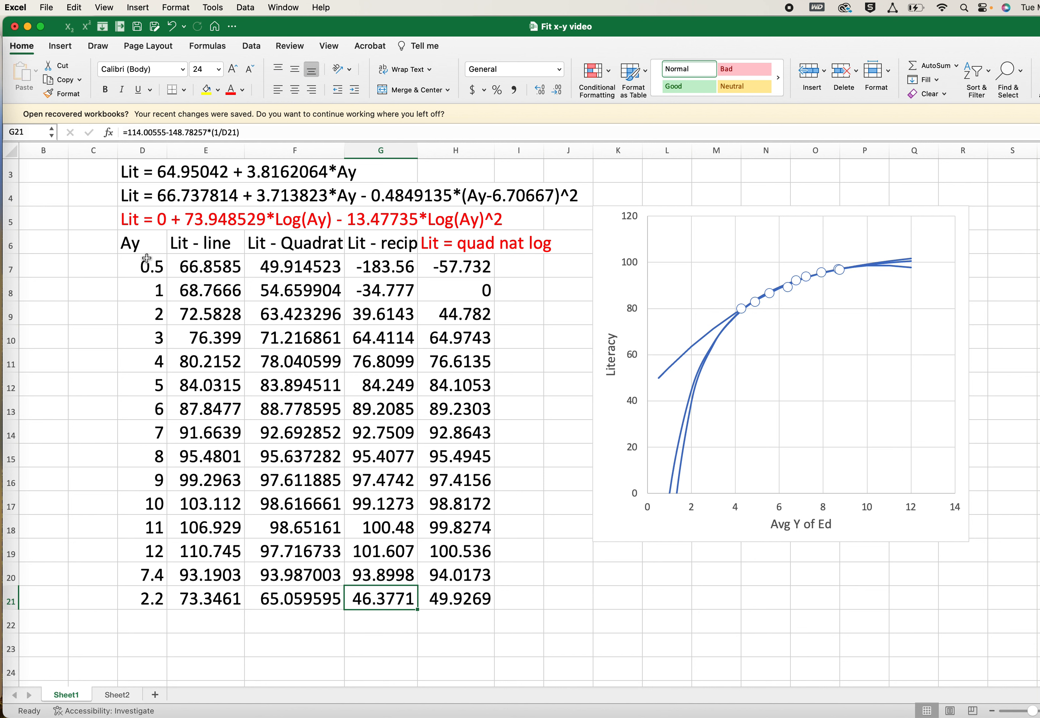
pyautogui.moveTo(147, 264); pyautogui.dragTo(134, 599)
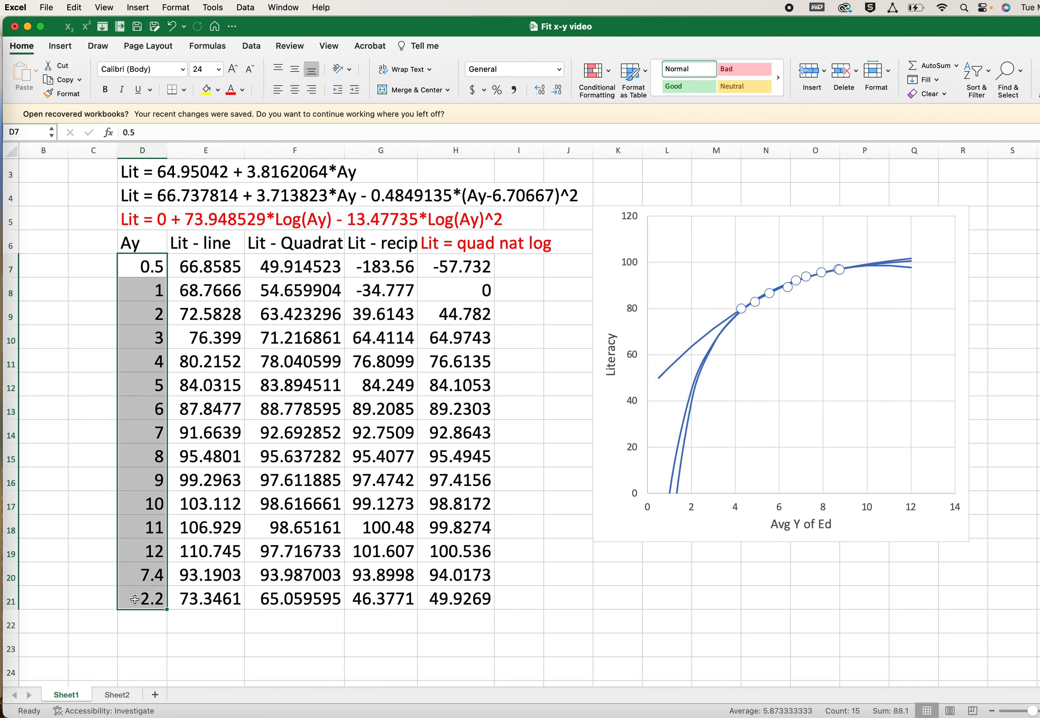
pyautogui.moveTo(465, 266); pyautogui.dragTo(466, 595)
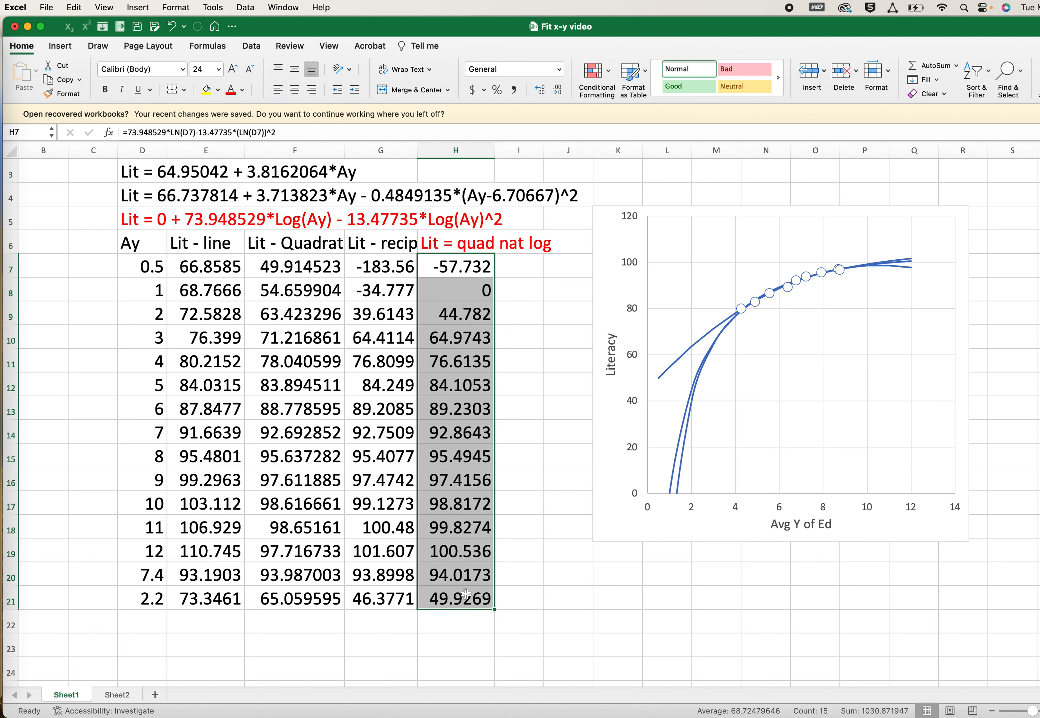
pyautogui.click(443, 598)
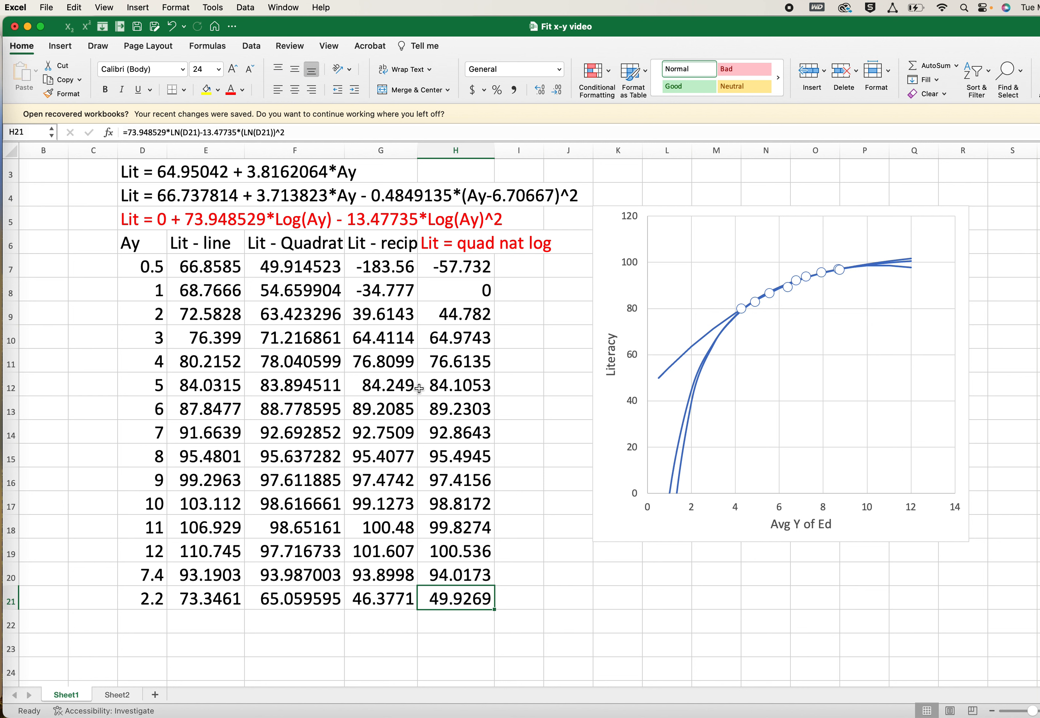
pyautogui.click(625, 244)
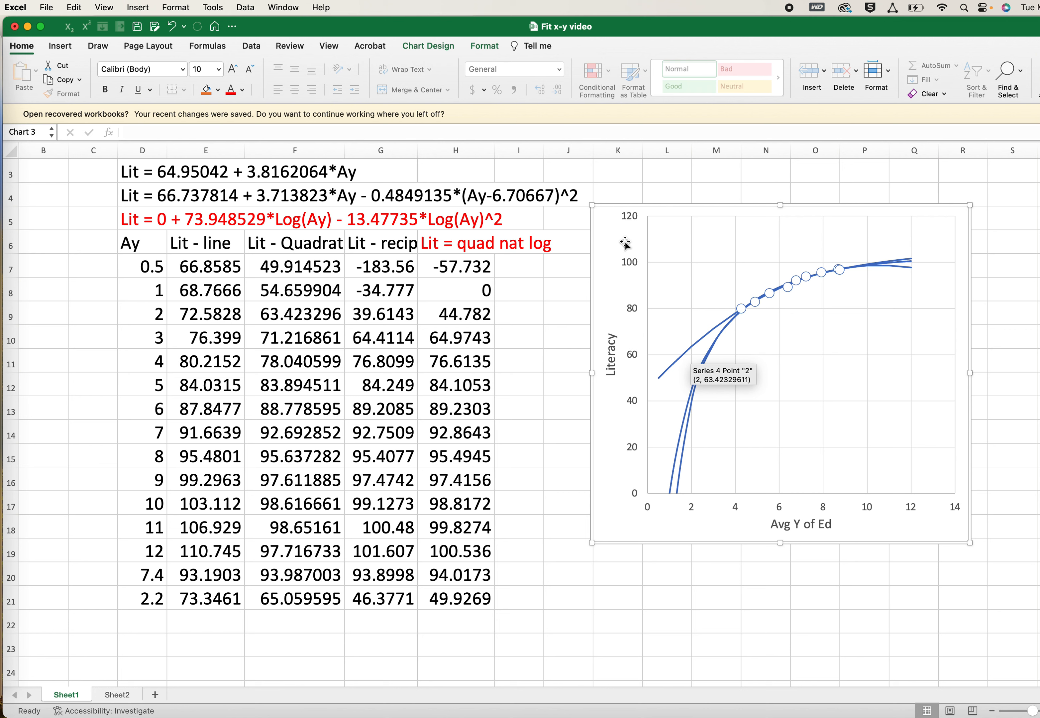